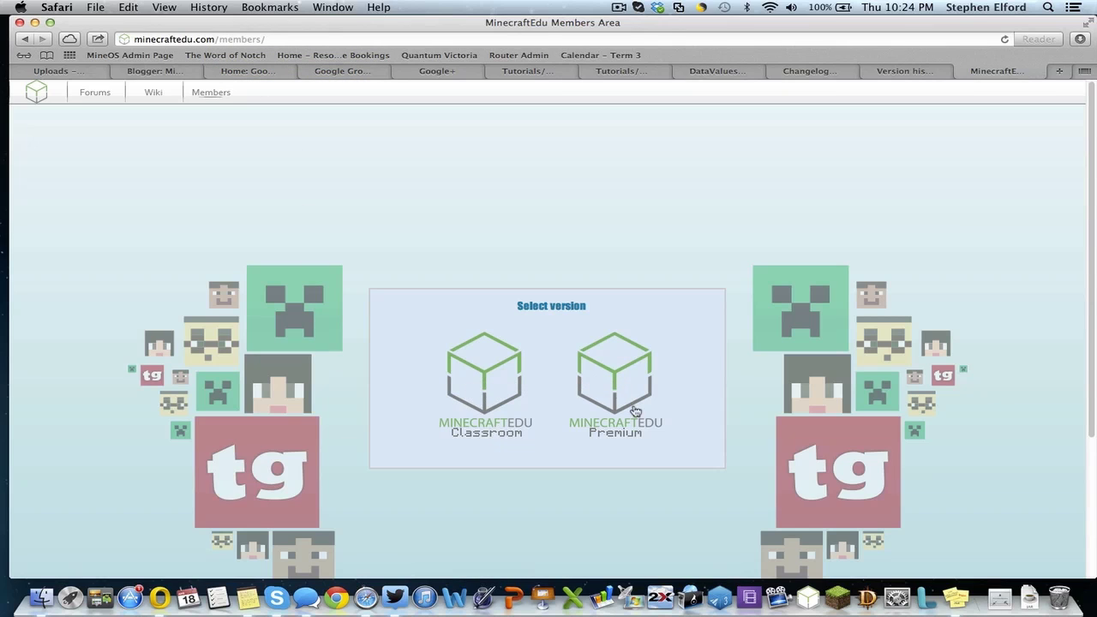
Log in to MinecraftEdu Classroom with the account e-mail and password, reaching the prerelease download page
{"action": "left_click", "coordinate": [477, 386]}
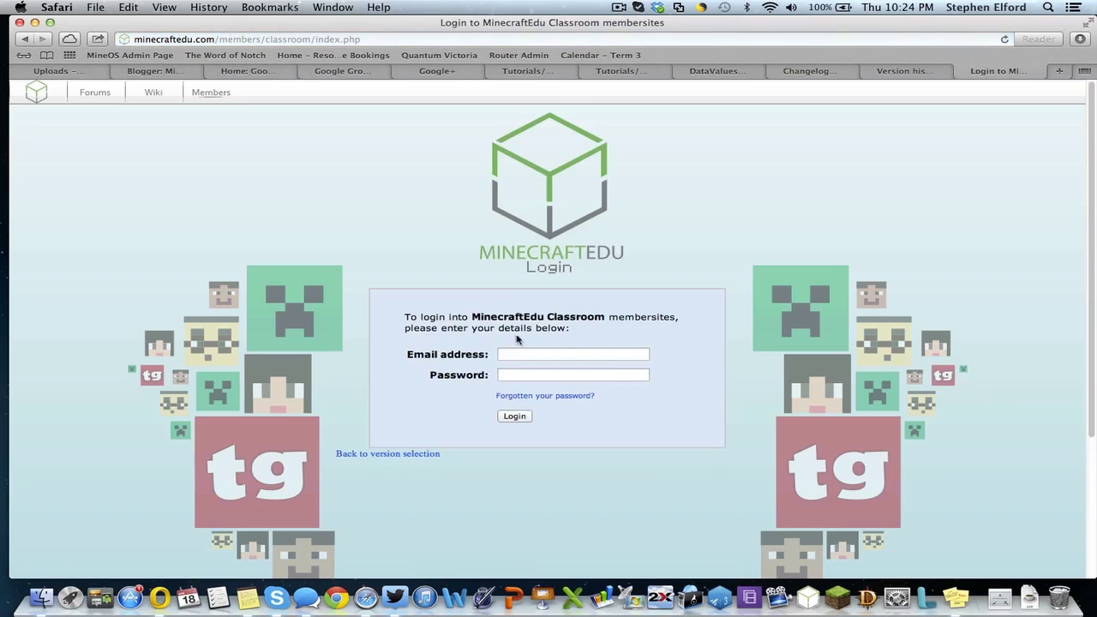
{"action": "left_click", "coordinate": [549, 352]}
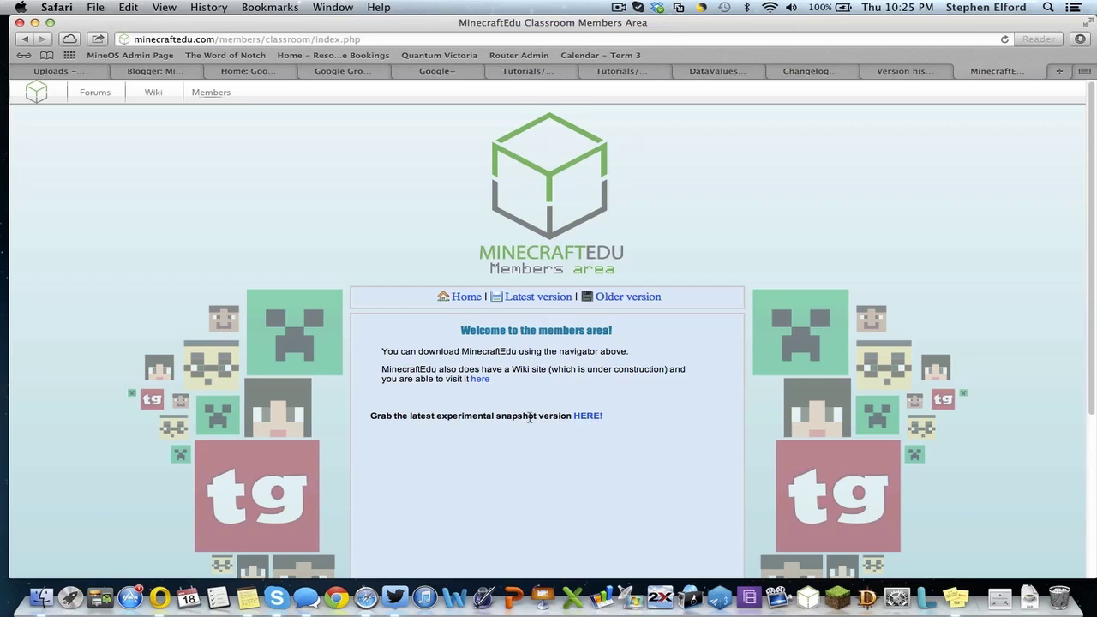
{"action": "left_click", "coordinate": [588, 417]}
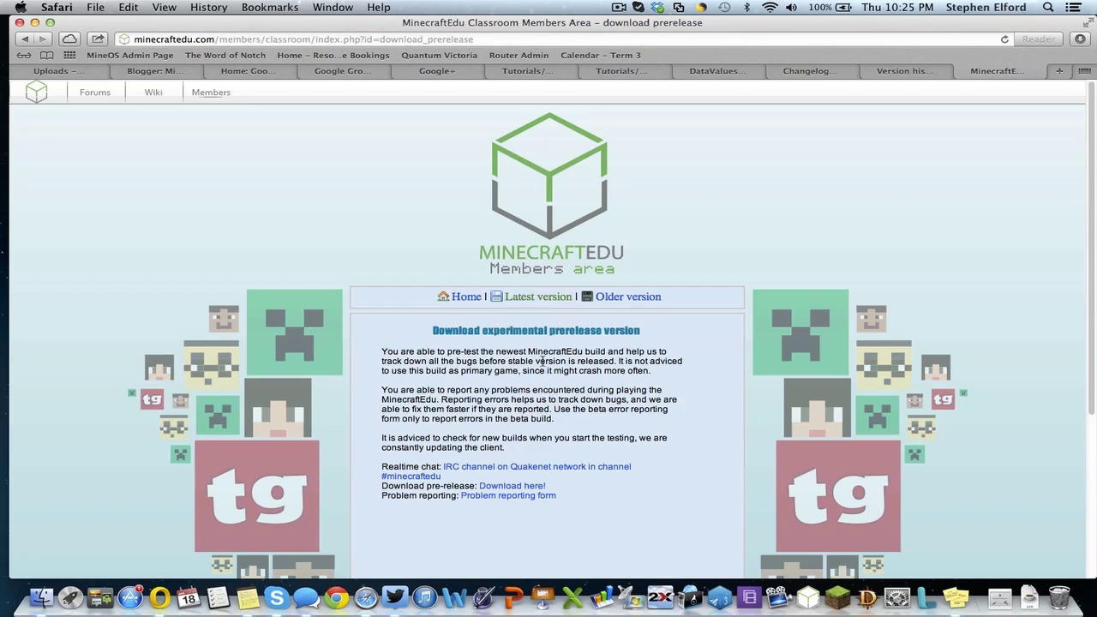
Download the pre-release MinecraftEdu build and switch over to the Finder desktop
{"action": "left_click", "coordinate": [507, 486]}
{"action": "key", "text": "ctrl+Right"}
{"action": "key", "text": "ctrl+Right"}
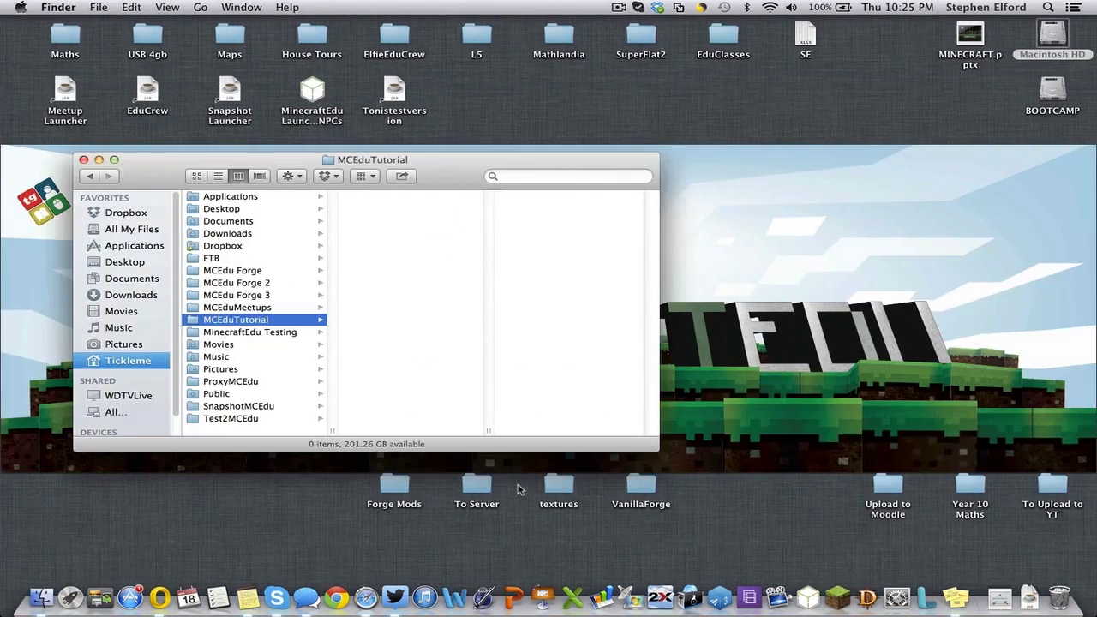
Launch the downloaded MinecraftEdu installer, keep English, and accept the licence agreement
{"action": "left_click", "coordinate": [1029, 597]}
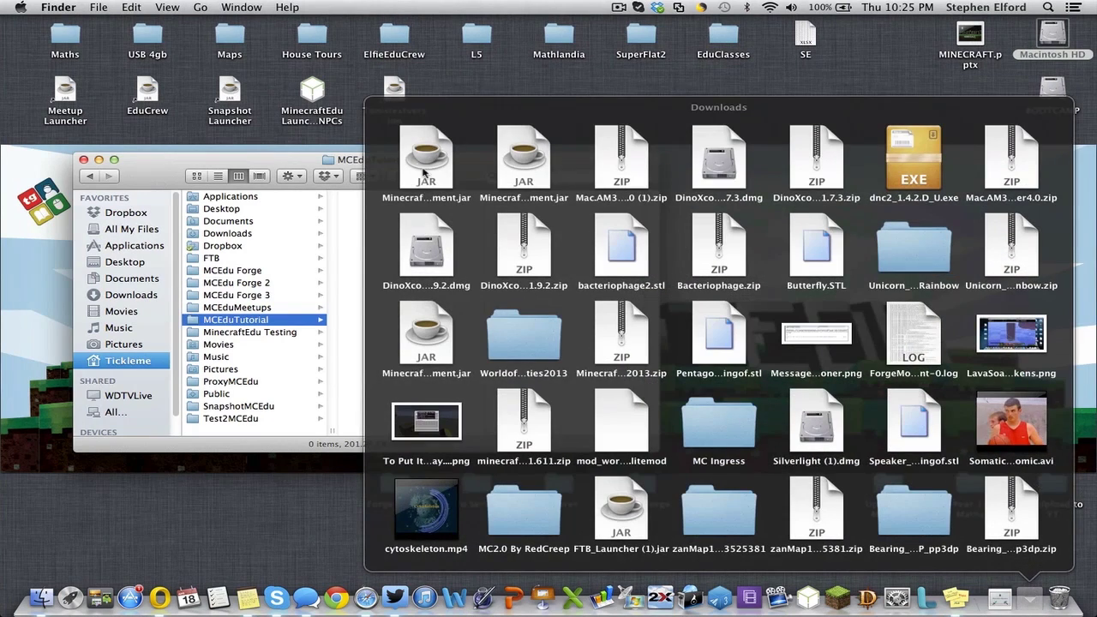
{"action": "left_click", "coordinate": [432, 251]}
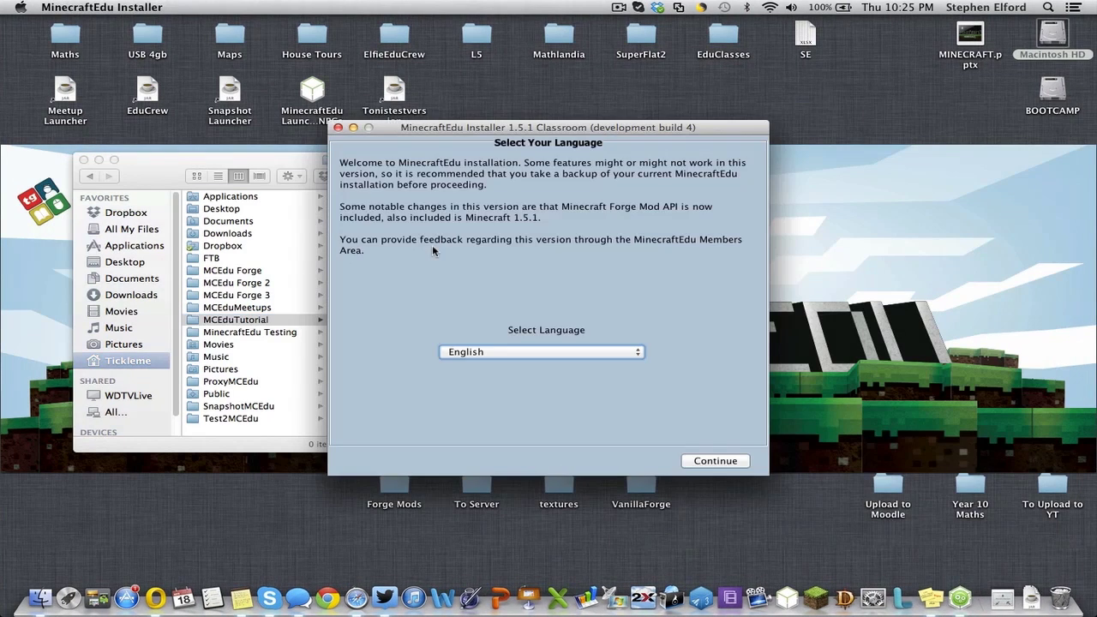
{"action": "left_click", "coordinate": [720, 463]}
{"action": "left_click", "coordinate": [715, 525]}
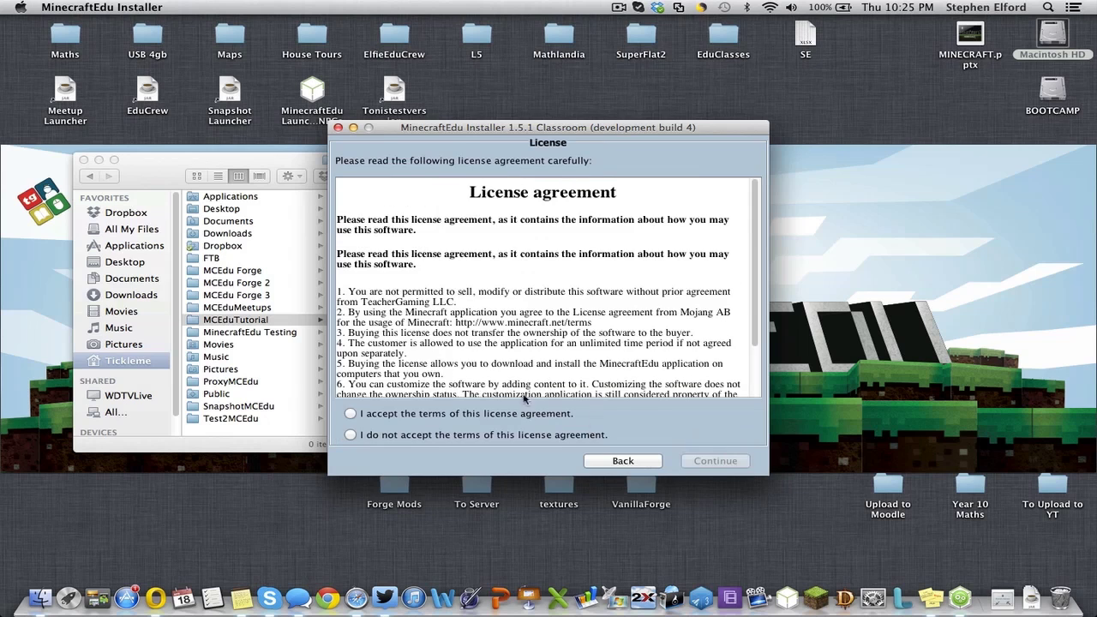
{"action": "left_click", "coordinate": [415, 415]}
{"action": "left_click", "coordinate": [717, 465]}
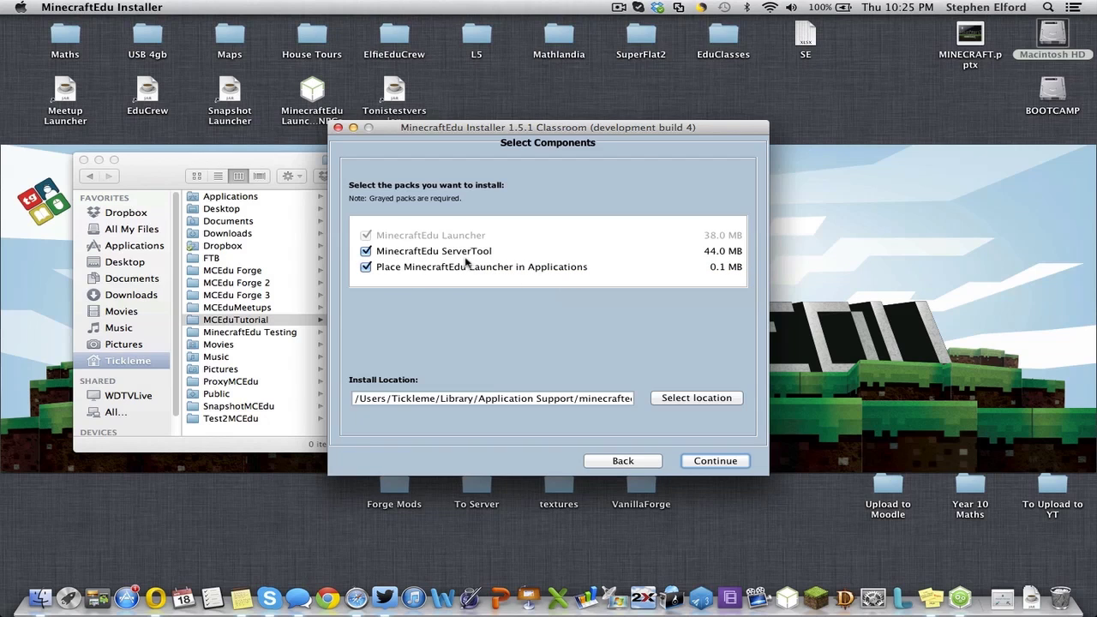
Install into the MCEduTutorial folder with 'Place Launcher in Applications' unchecked
{"action": "left_click", "coordinate": [366, 267]}
{"action": "left_click", "coordinate": [696, 398]}
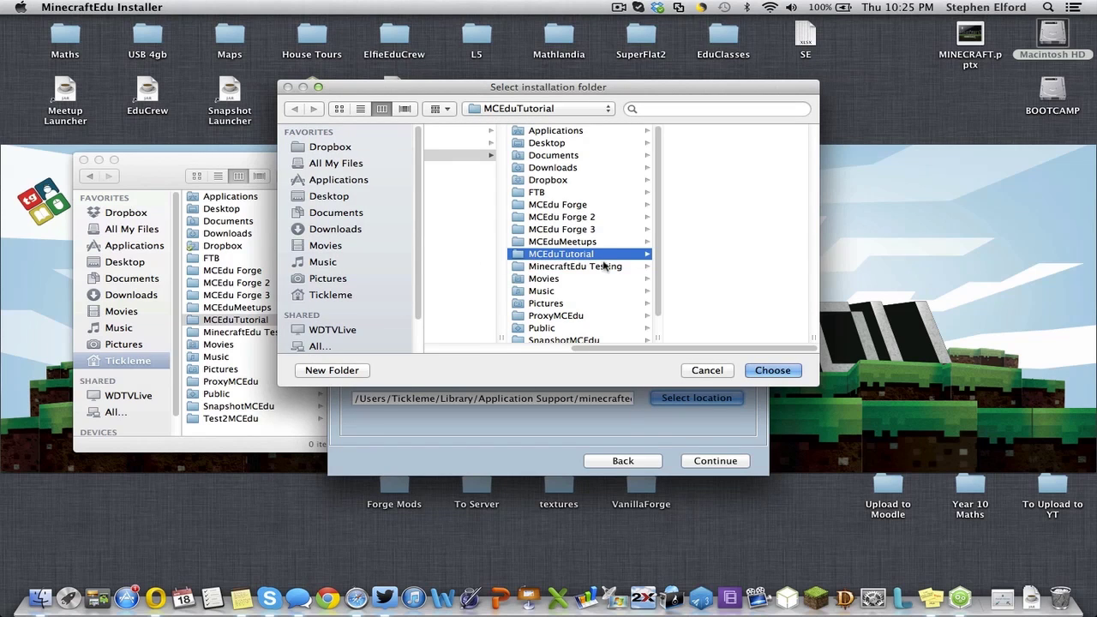
{"action": "key", "text": "Return"}
{"action": "left_click", "coordinate": [711, 460]}
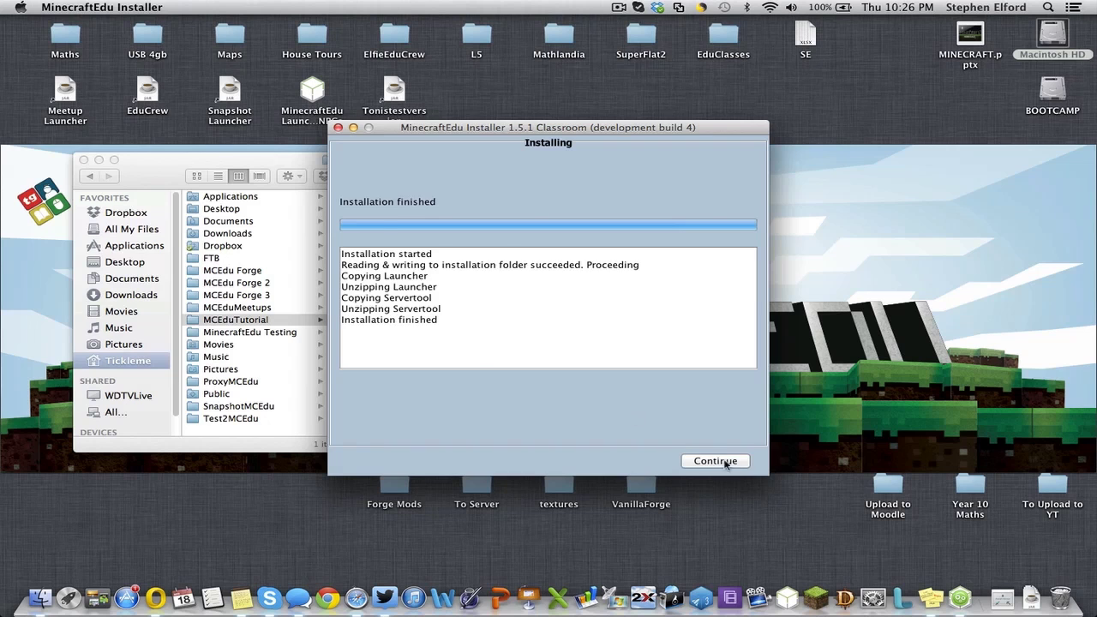
{"action": "left_click", "coordinate": [724, 463]}
Close the installer and browse minecraftedu > servertool > server to see the server jars
{"action": "left_click", "coordinate": [569, 399]}
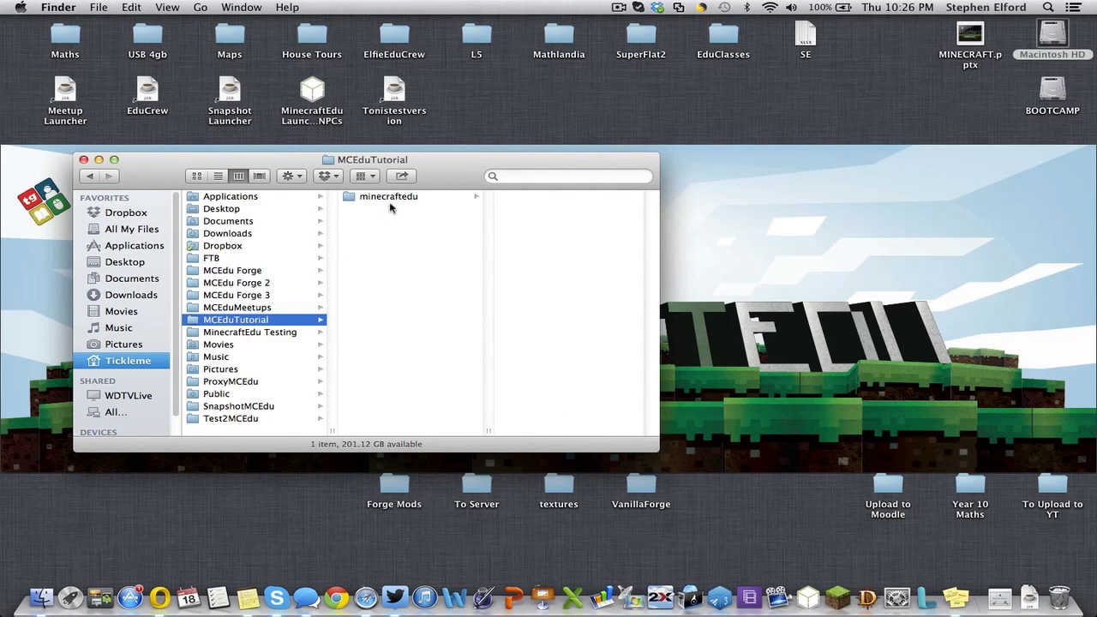
{"action": "left_click", "coordinate": [395, 199]}
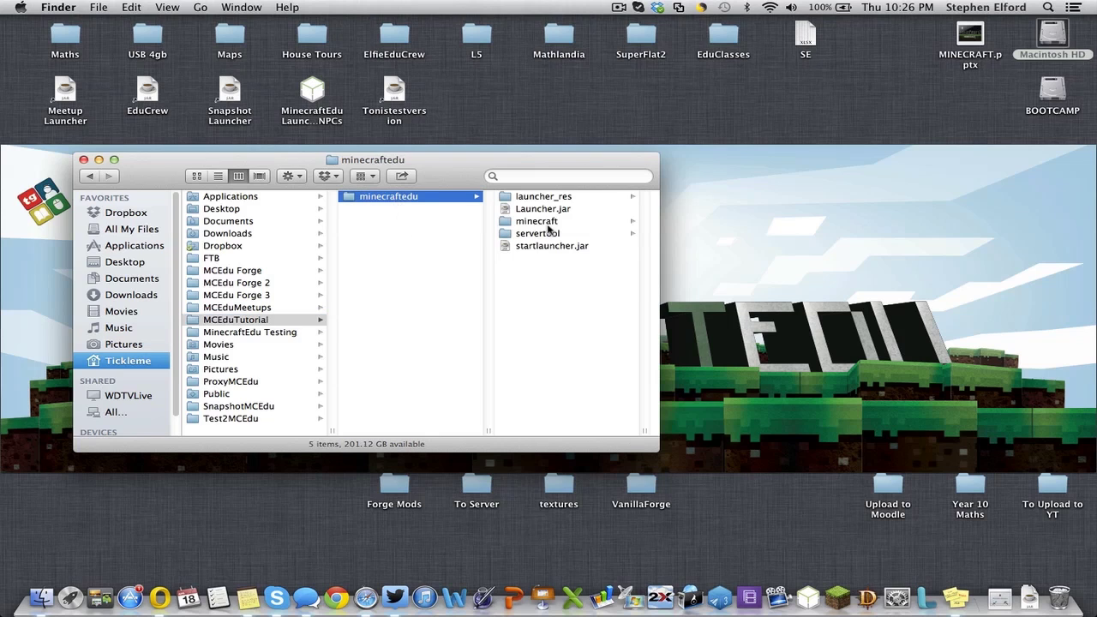
{"action": "left_click", "coordinate": [541, 211]}
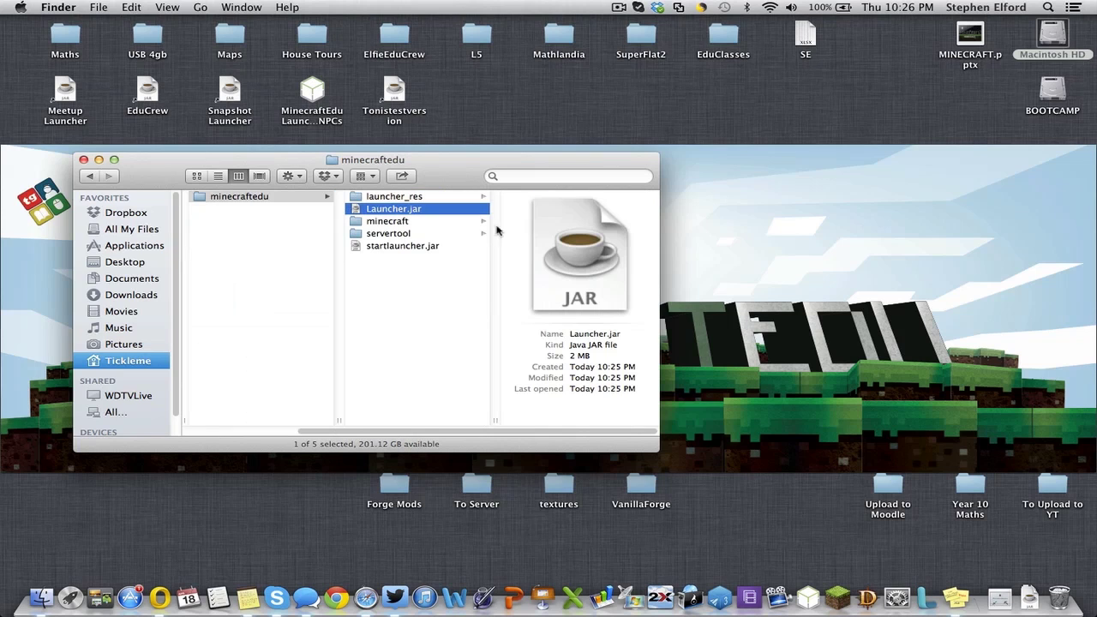
{"action": "left_click", "coordinate": [400, 236]}
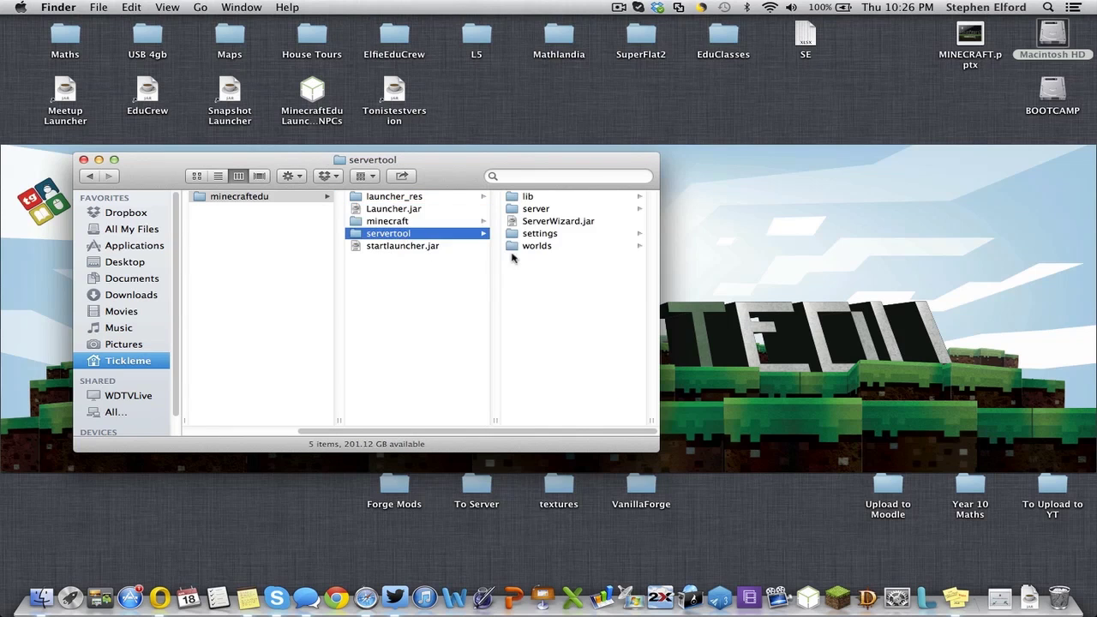
{"action": "left_click", "coordinate": [539, 211]}
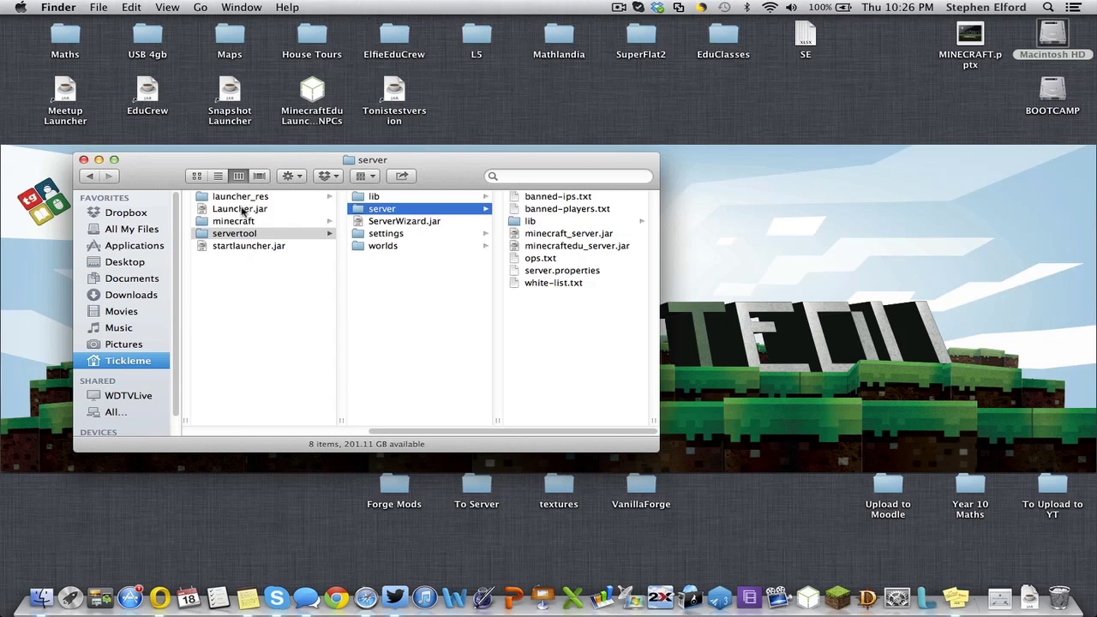
{"action": "left_click_drag", "start_coordinate": [300, 170], "coordinate": [387, 170]}
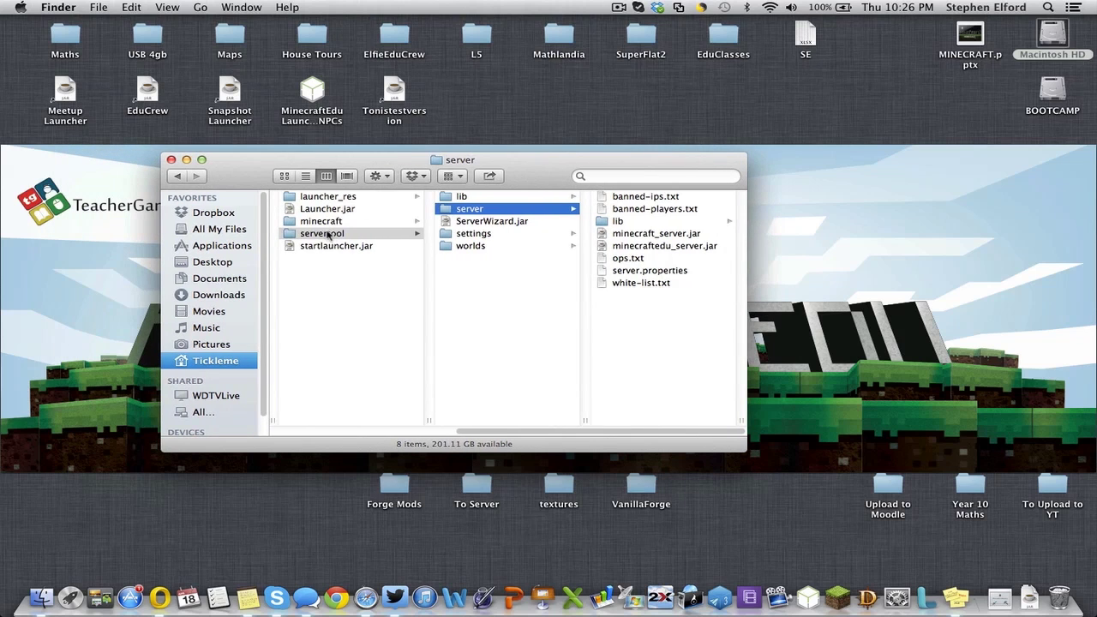
Run startlauncher.jar, start the MinecraftEdu Servertool, and set the teacher password
{"action": "left_click", "coordinate": [331, 211]}
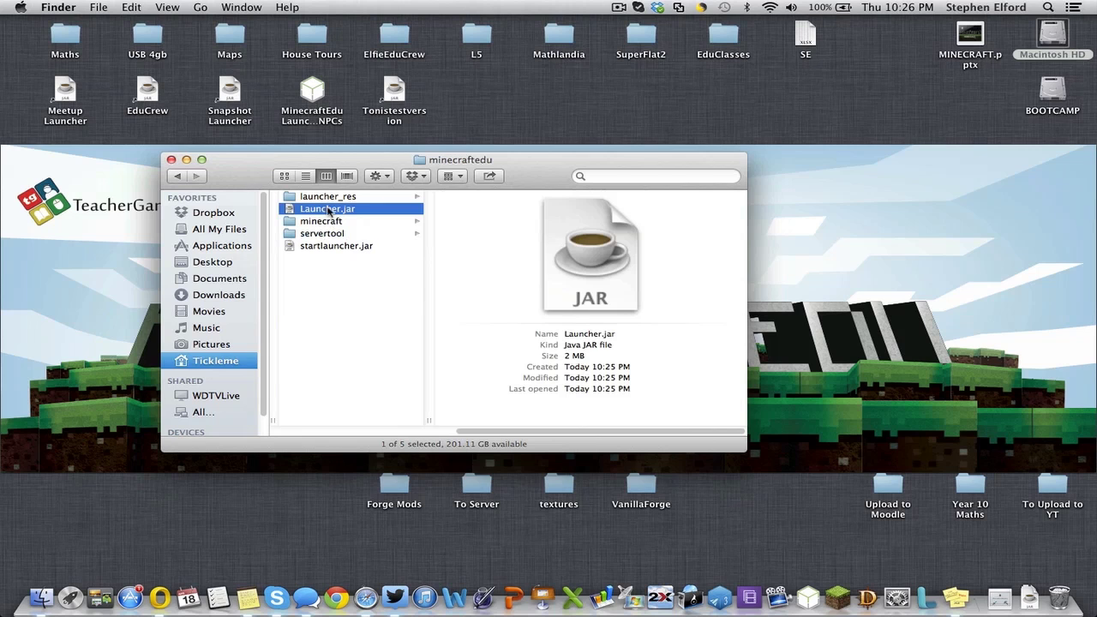
{"action": "double_click", "coordinate": [336, 247]}
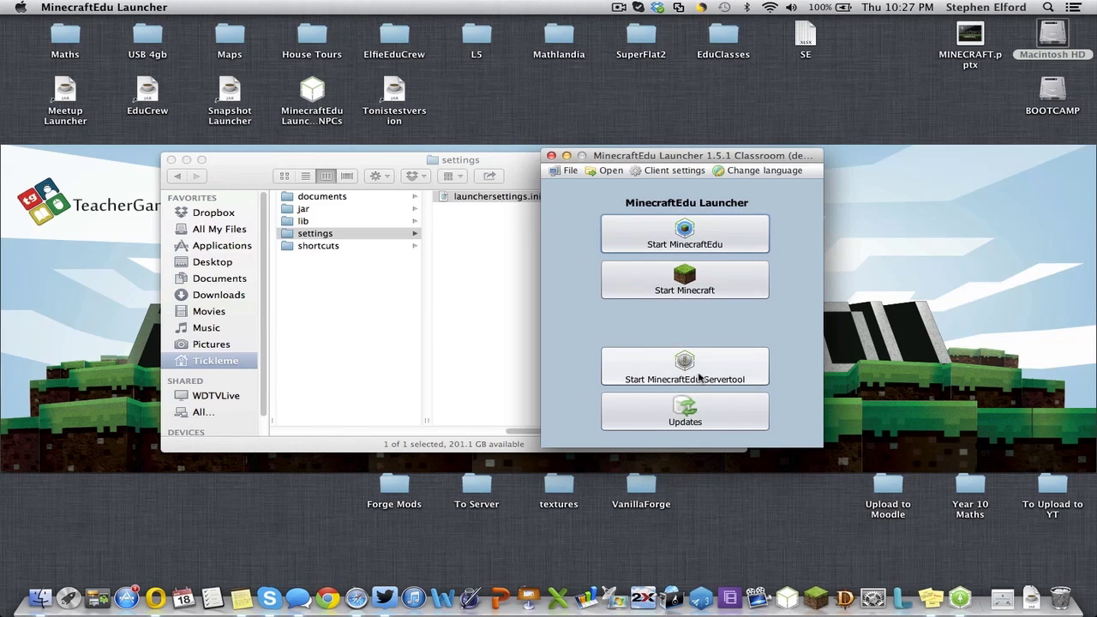
{"action": "left_click", "coordinate": [700, 378]}
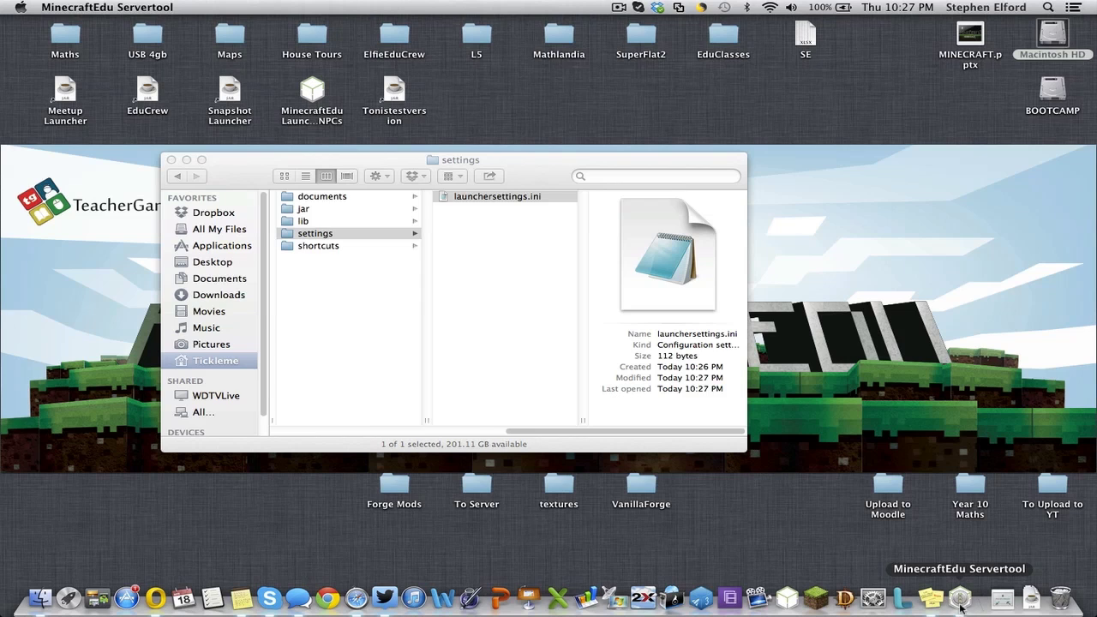
{"action": "left_click", "coordinate": [502, 316]}
{"action": "key", "text": "Return"}
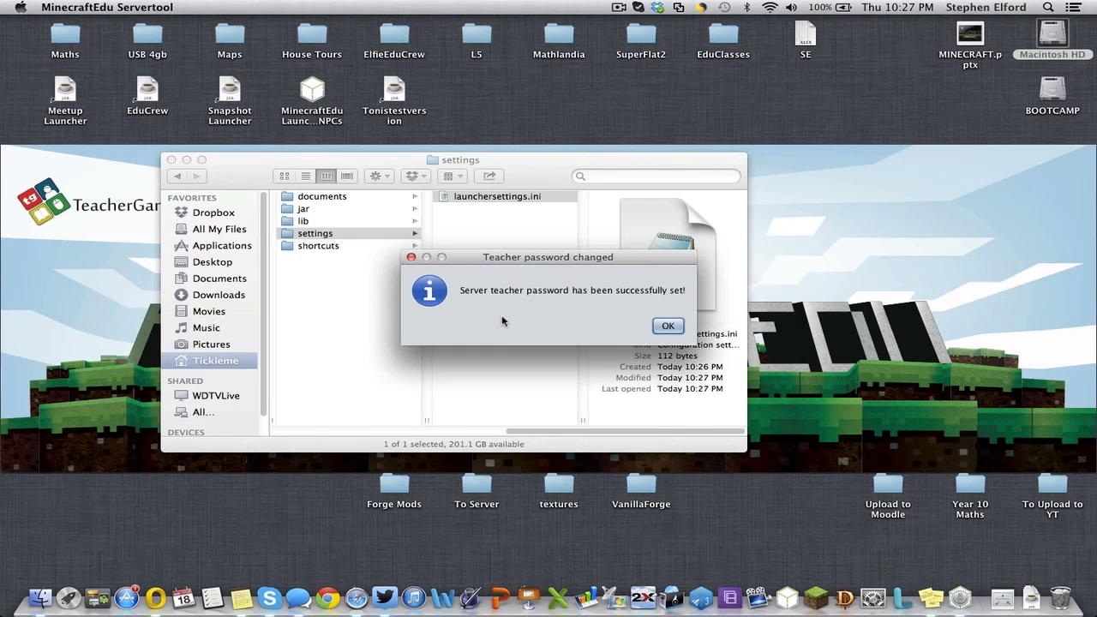
{"action": "key", "text": "Return"}
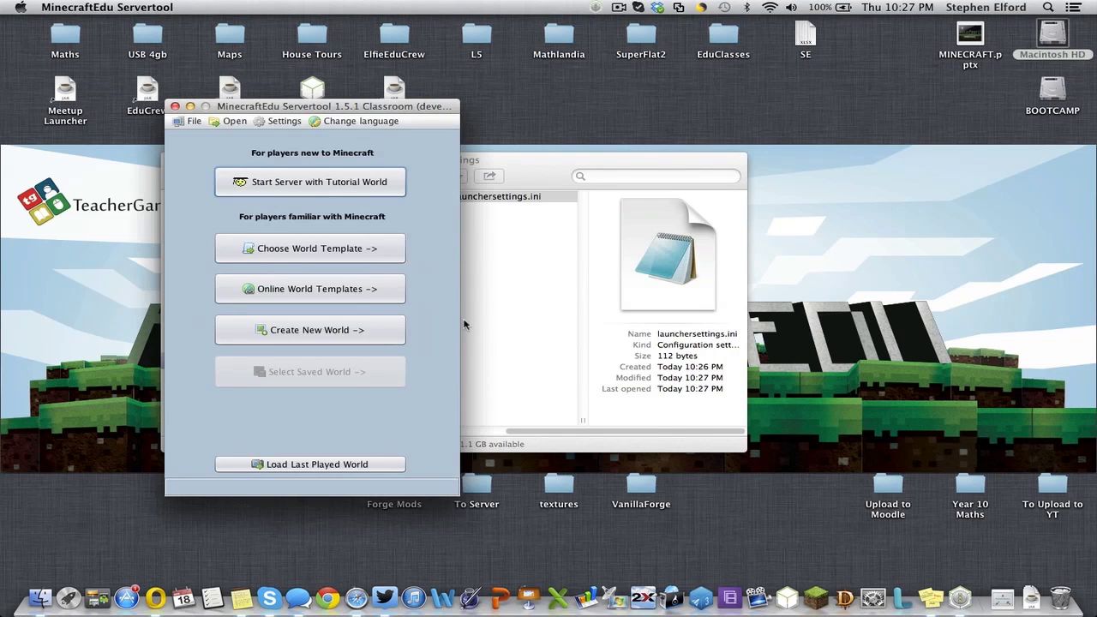
Create a new randomly generated world and start the server with it
{"action": "left_click", "coordinate": [357, 330]}
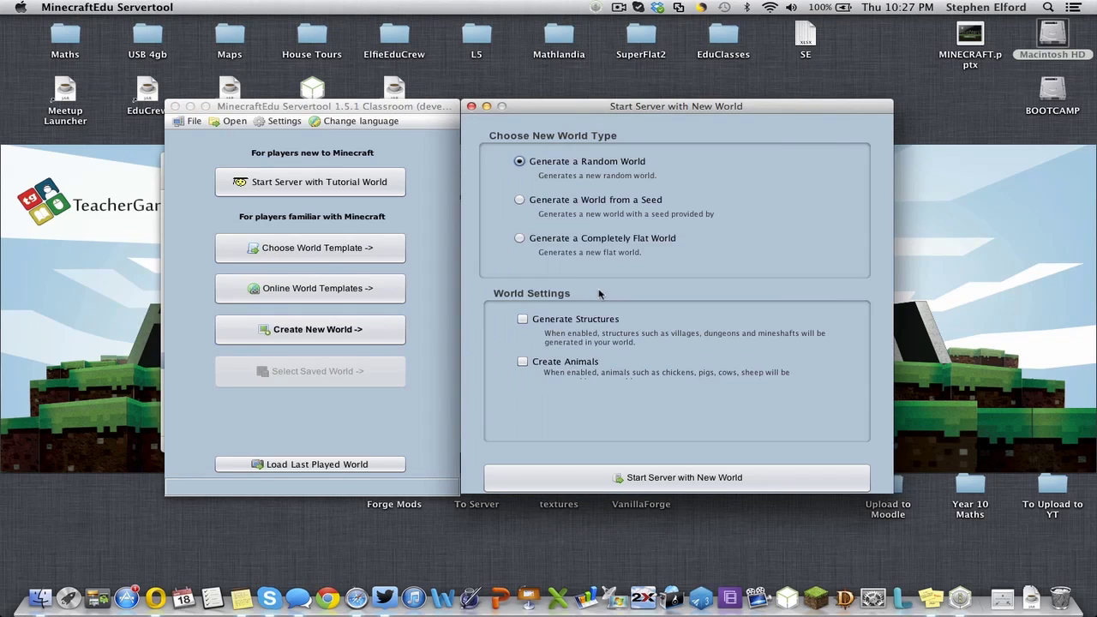
{"action": "left_click", "coordinate": [637, 478]}
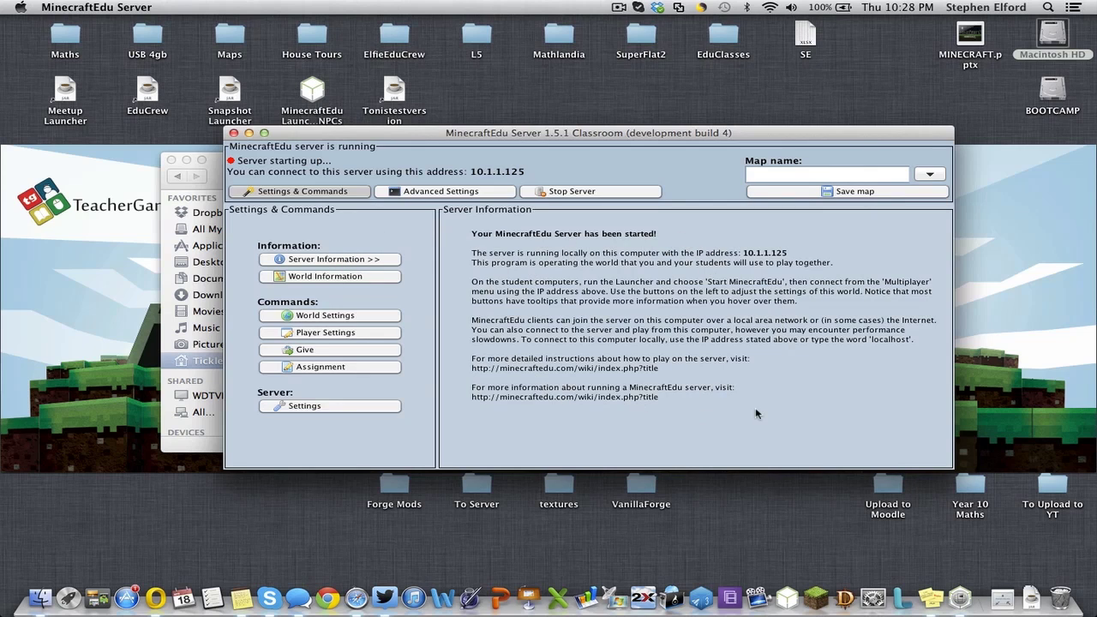
Review the world info and keep gamemode MinecraftEdu with Normal difficulty
{"action": "left_click", "coordinate": [329, 276]}
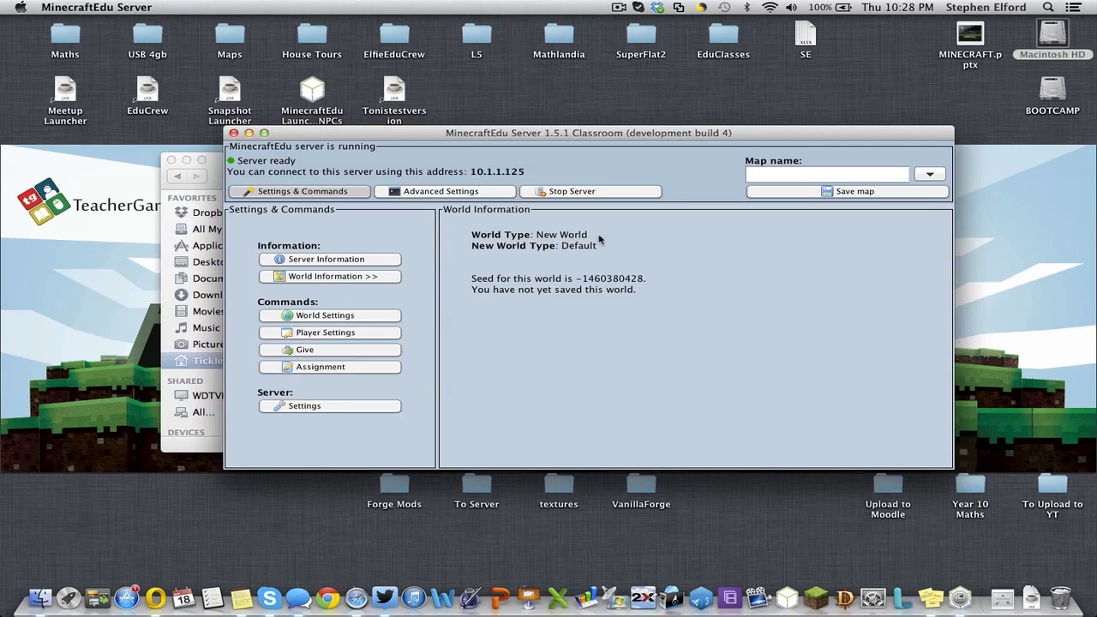
{"action": "left_click", "coordinate": [358, 317]}
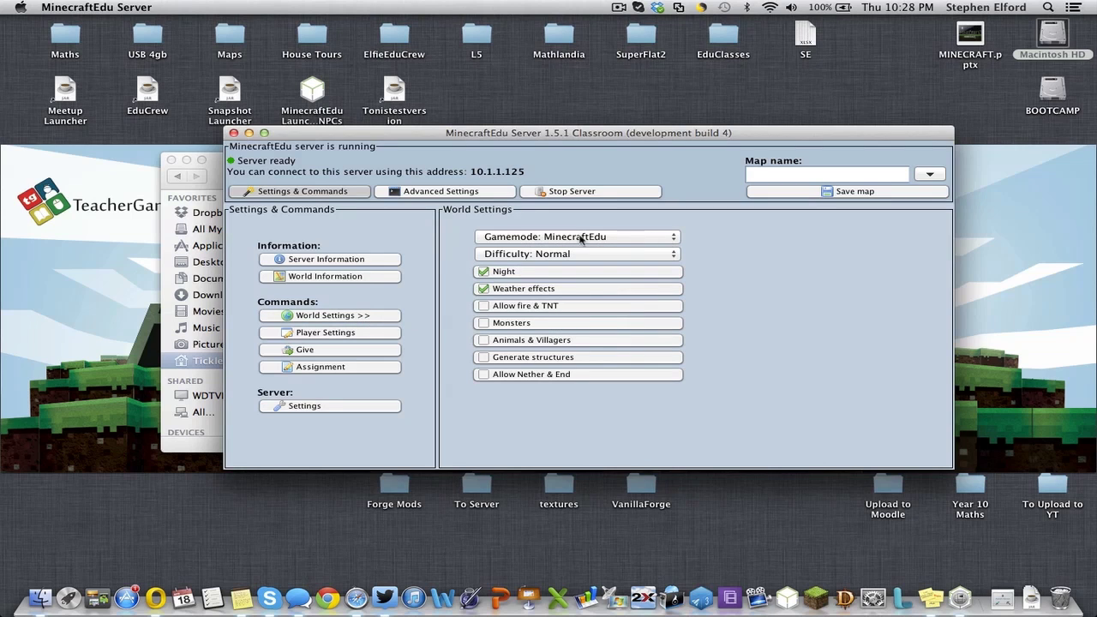
{"action": "left_click", "coordinate": [665, 241]}
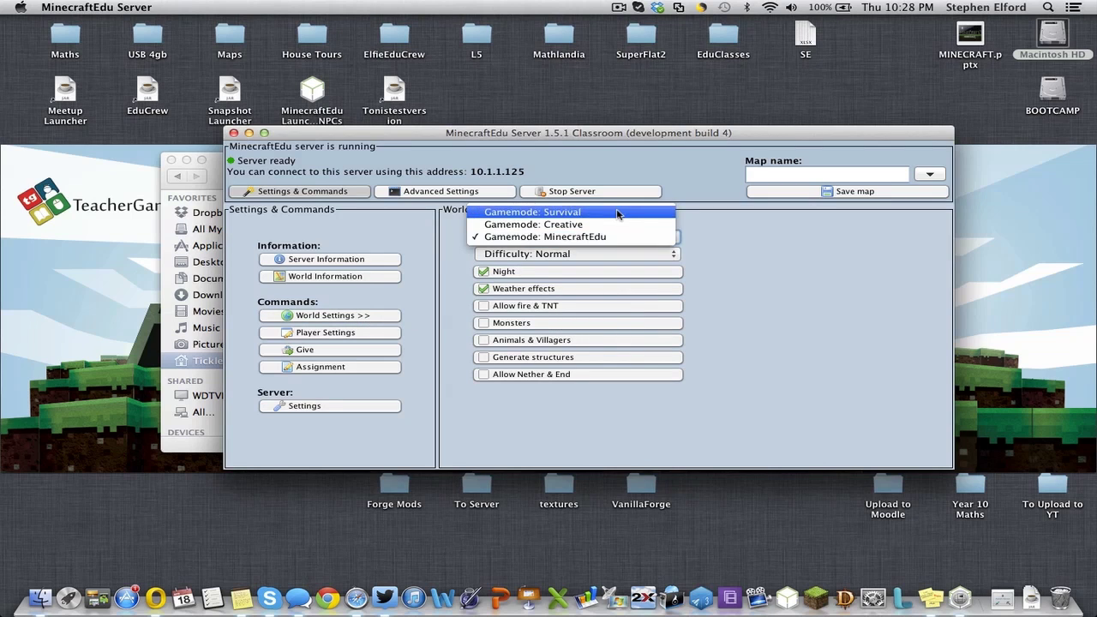
{"action": "left_click", "coordinate": [575, 239]}
{"action": "left_click", "coordinate": [569, 254]}
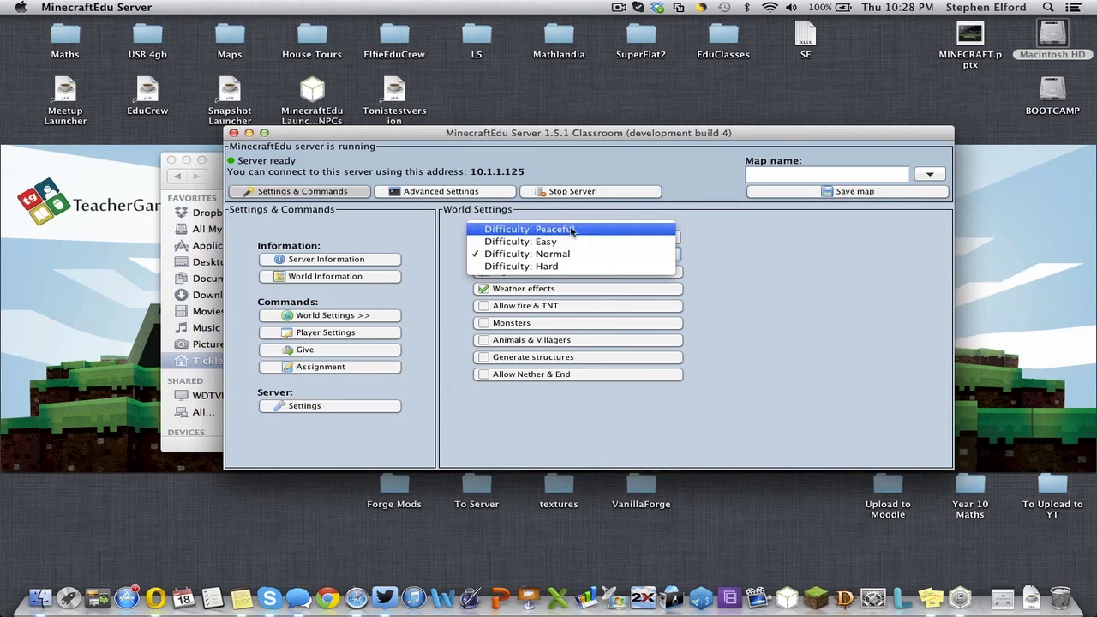
{"action": "left_click", "coordinate": [797, 286]}
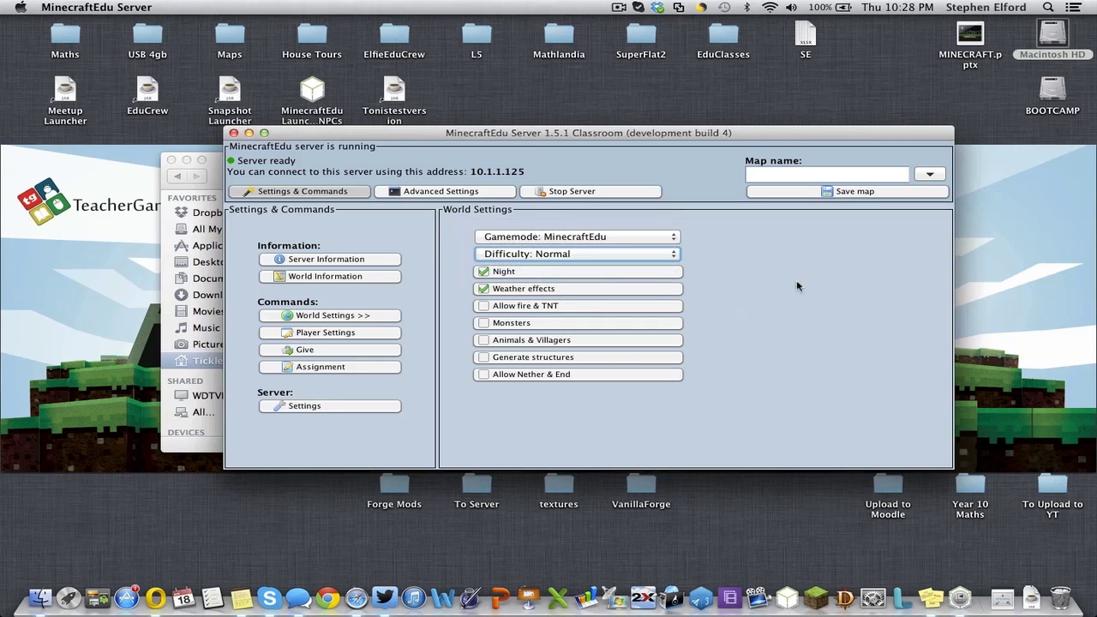
Look through the Player Settings, Give, Assignment and Settings panels, then stop and quit the server
{"action": "left_click", "coordinate": [343, 334]}
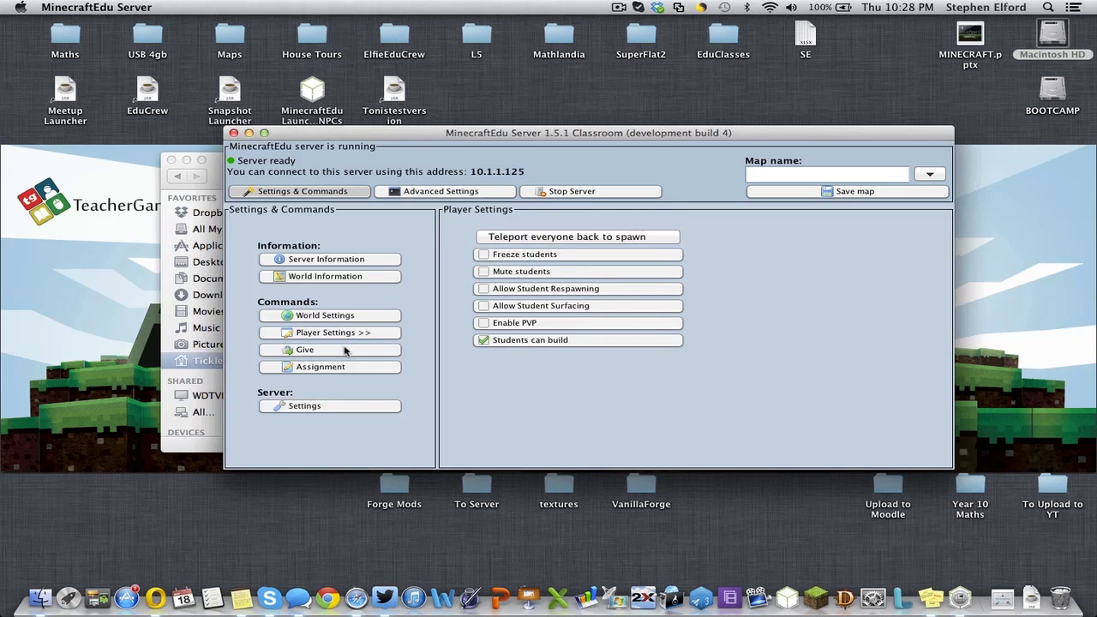
{"action": "left_click", "coordinate": [345, 351]}
{"action": "left_click", "coordinate": [348, 368]}
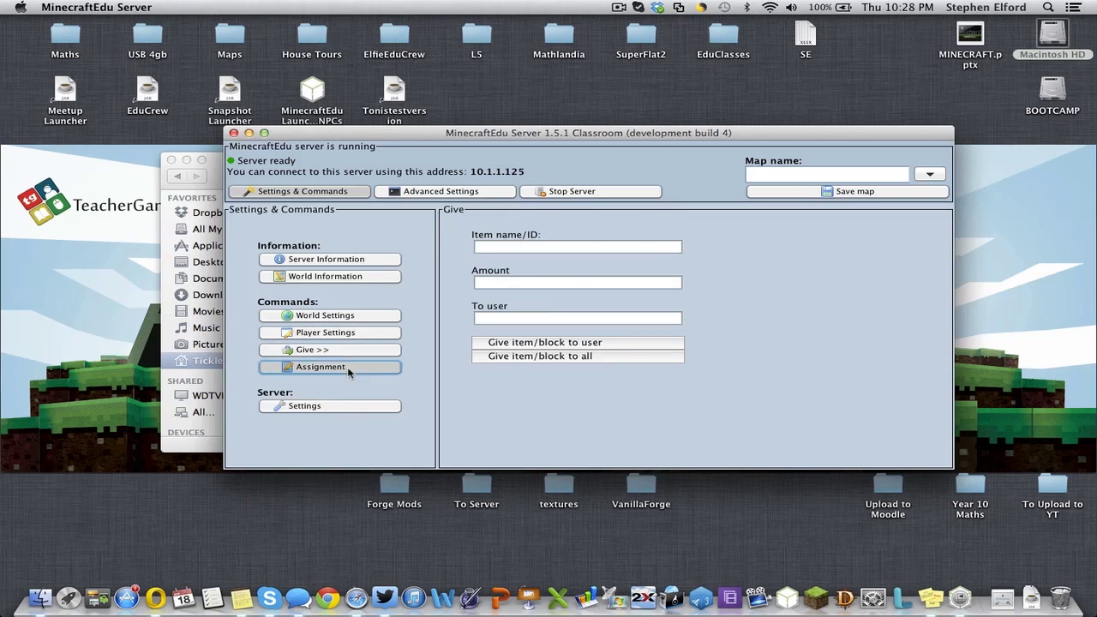
{"action": "left_click", "coordinate": [339, 409]}
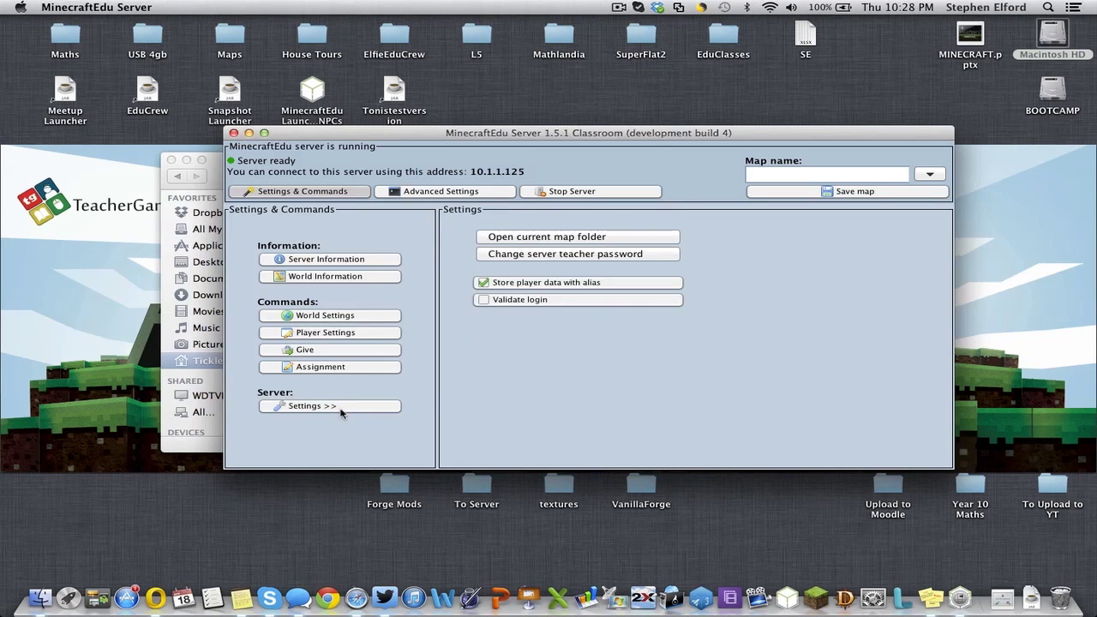
{"action": "left_click", "coordinate": [583, 194]}
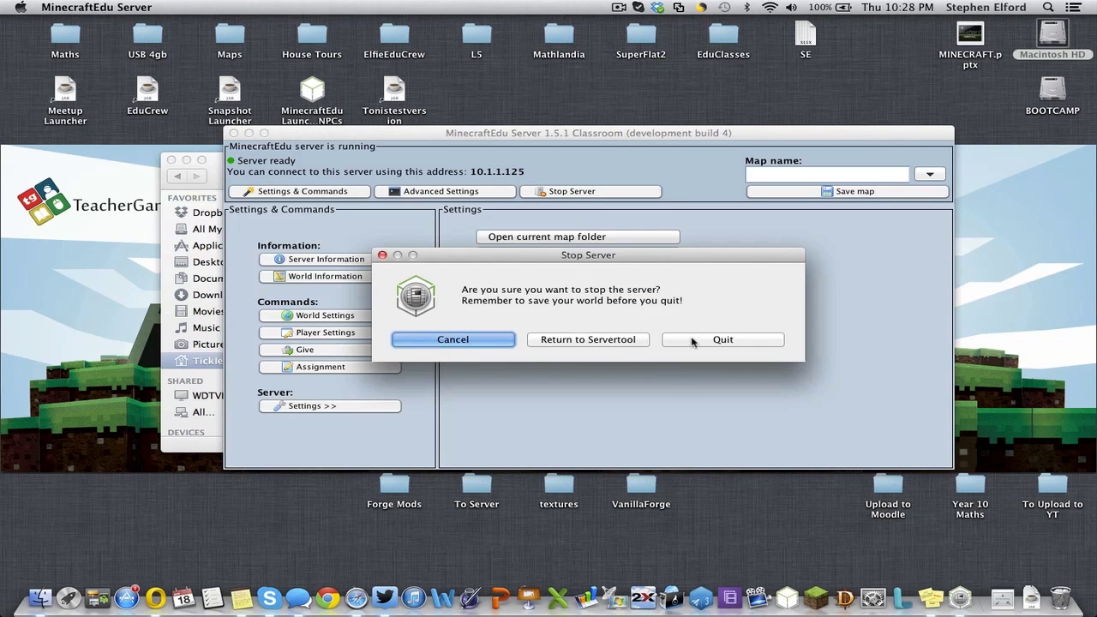
{"action": "left_click", "coordinate": [722, 340]}
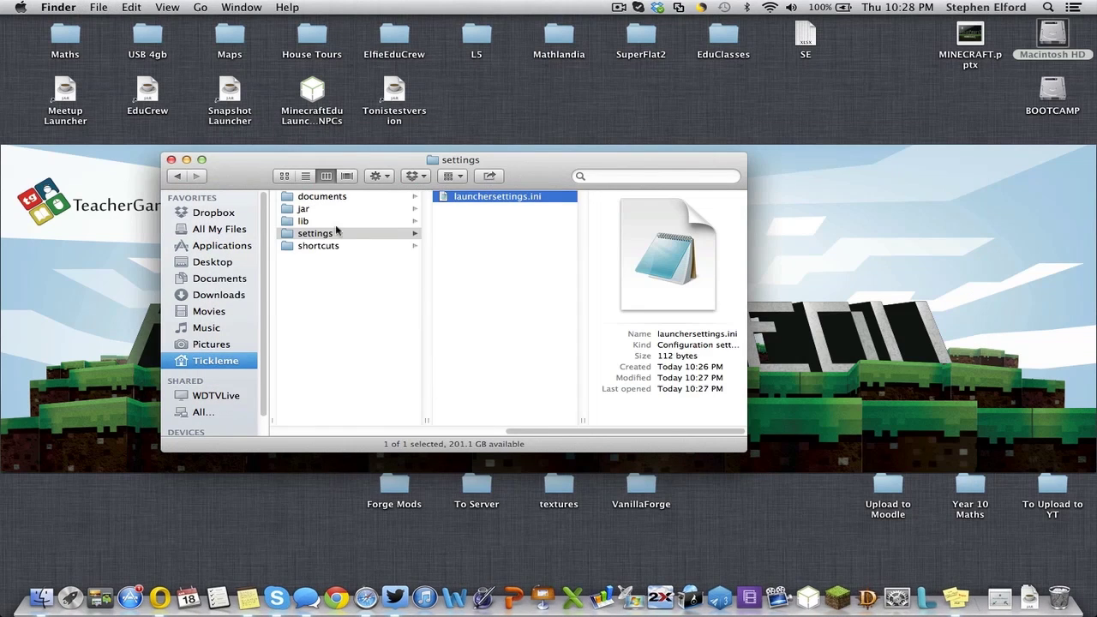
Browse servertool > server and confirm its mods and coremods folders are empty
{"action": "left_click_drag", "start_coordinate": [549, 436], "coordinate": [410, 307]}
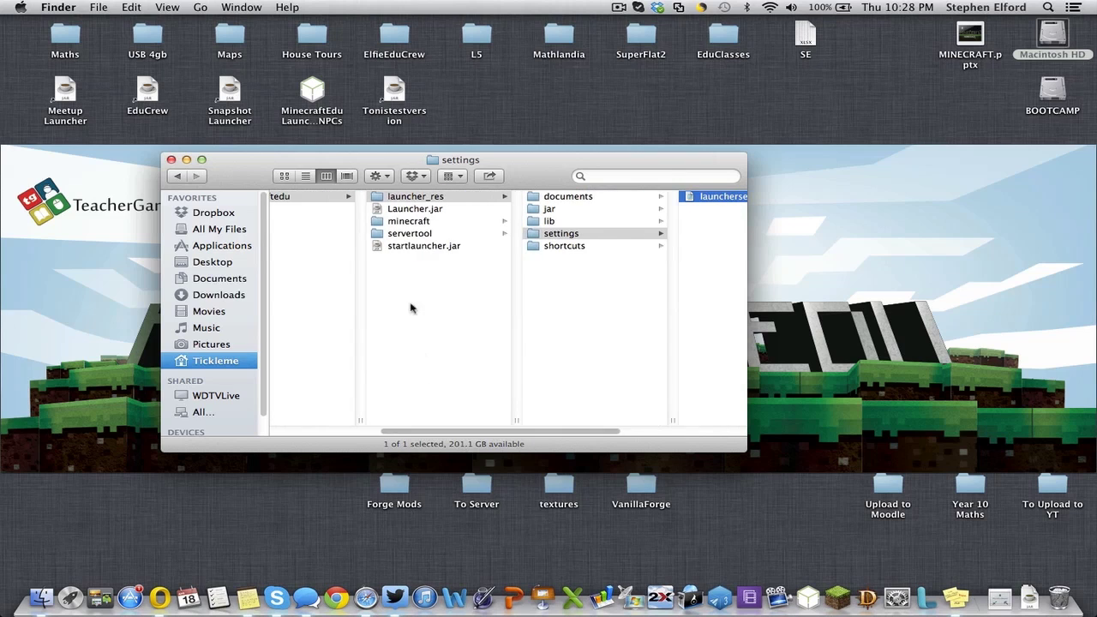
{"action": "left_click", "coordinate": [432, 234]}
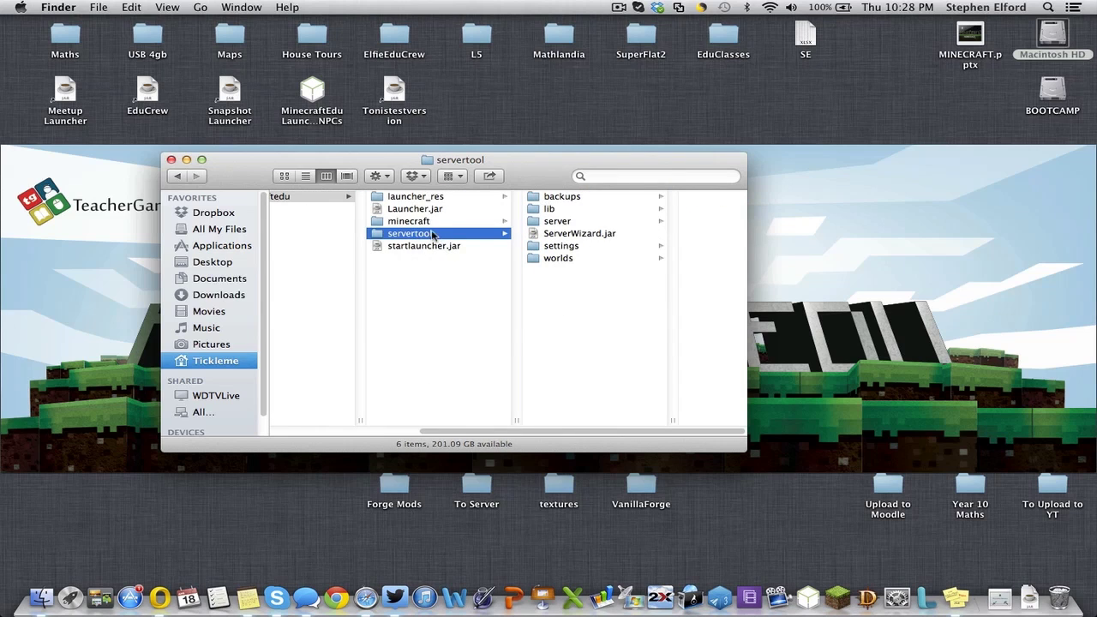
{"action": "left_click", "coordinate": [557, 221]}
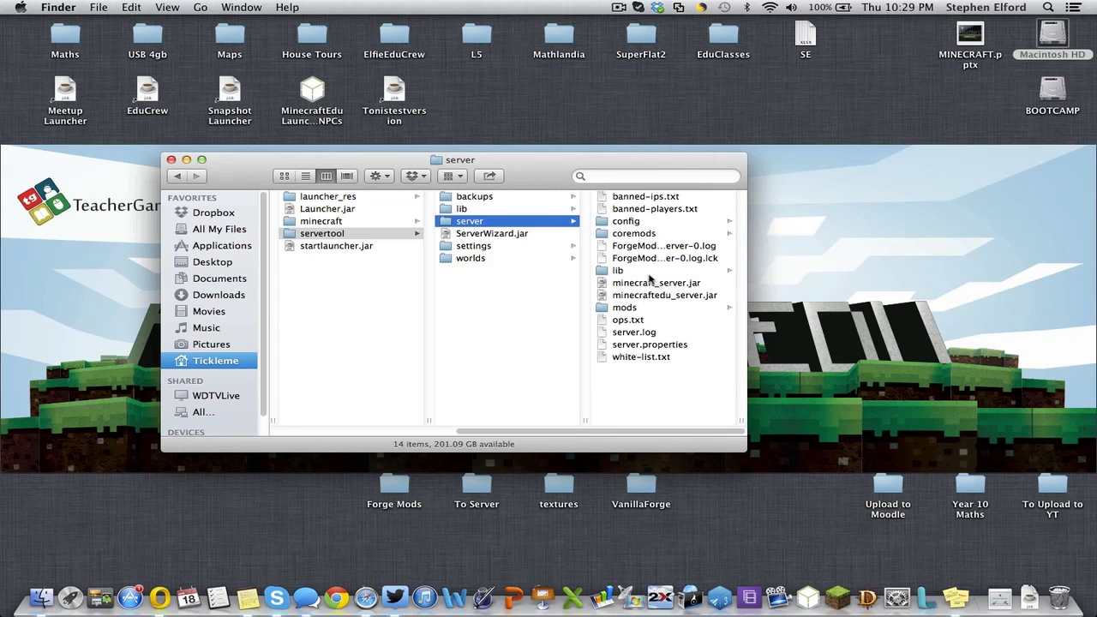
{"action": "left_click", "coordinate": [634, 309]}
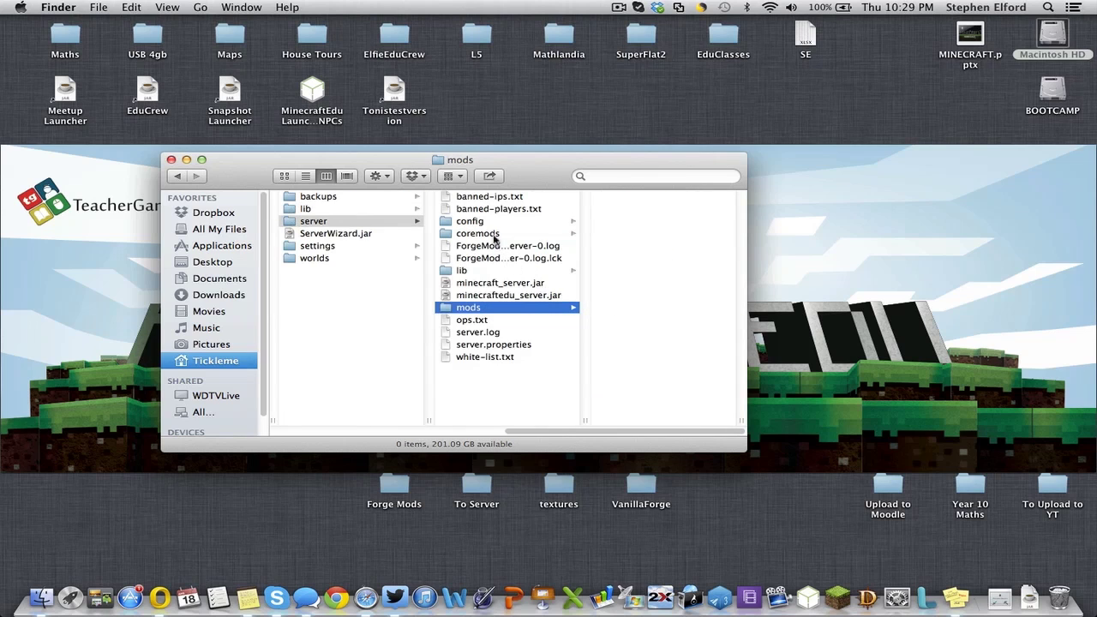
{"action": "left_click", "coordinate": [487, 234]}
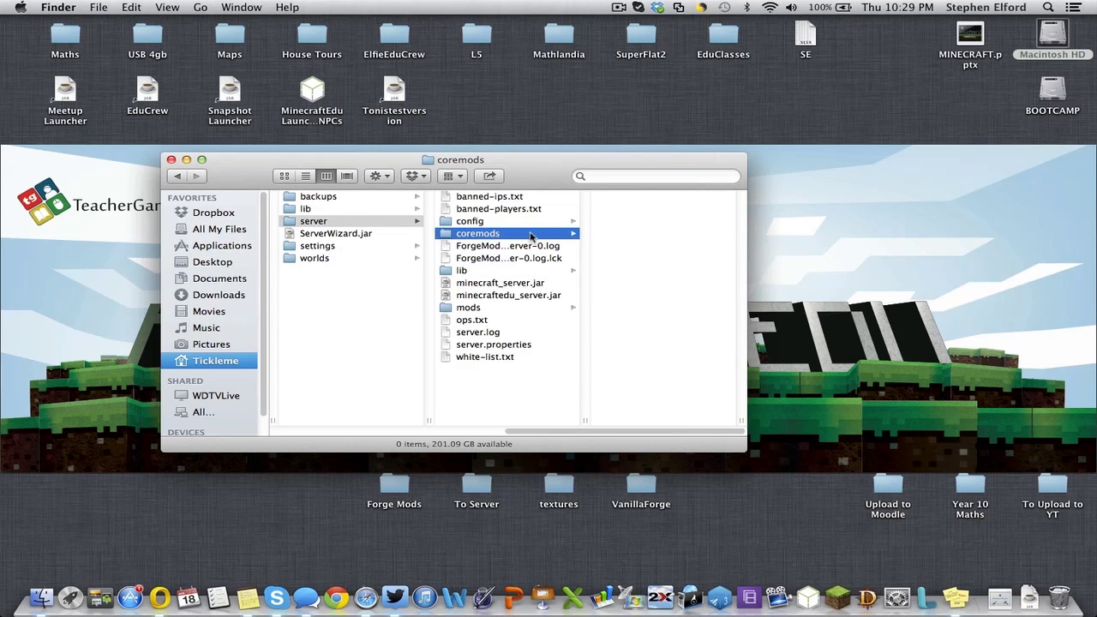
{"action": "left_click_drag", "start_coordinate": [566, 436], "coordinate": [470, 437]}
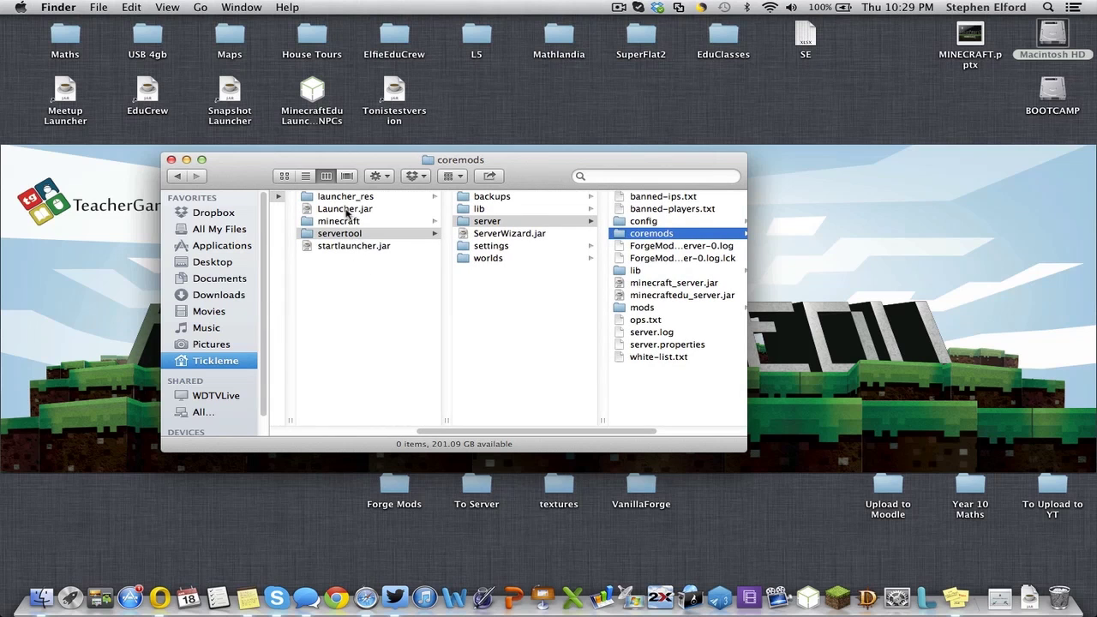
Run startlauncher.jar, start MinecraftEdu with an offline login, then close the game window
{"action": "double_click", "coordinate": [343, 246]}
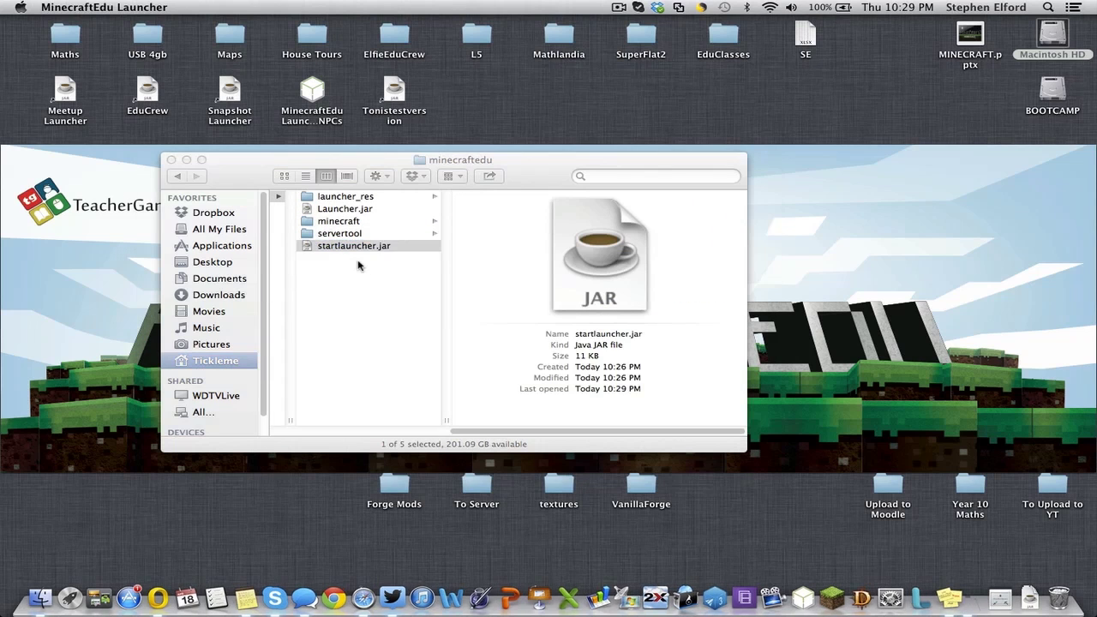
{"action": "left_click", "coordinate": [348, 221]}
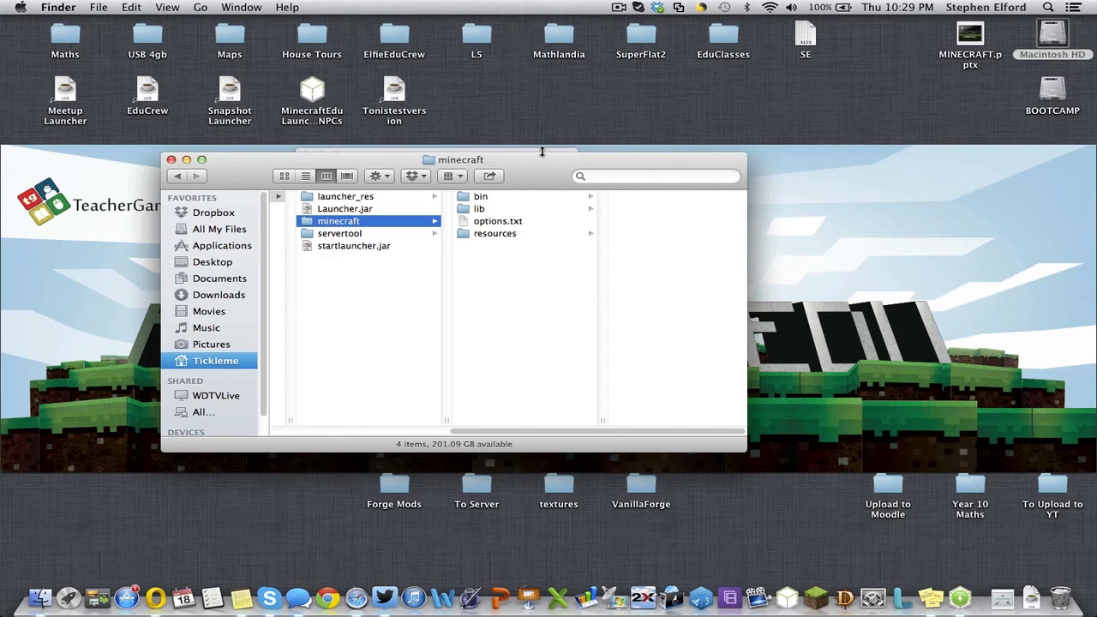
{"action": "left_click_drag", "start_coordinate": [543, 154], "coordinate": [554, 186]}
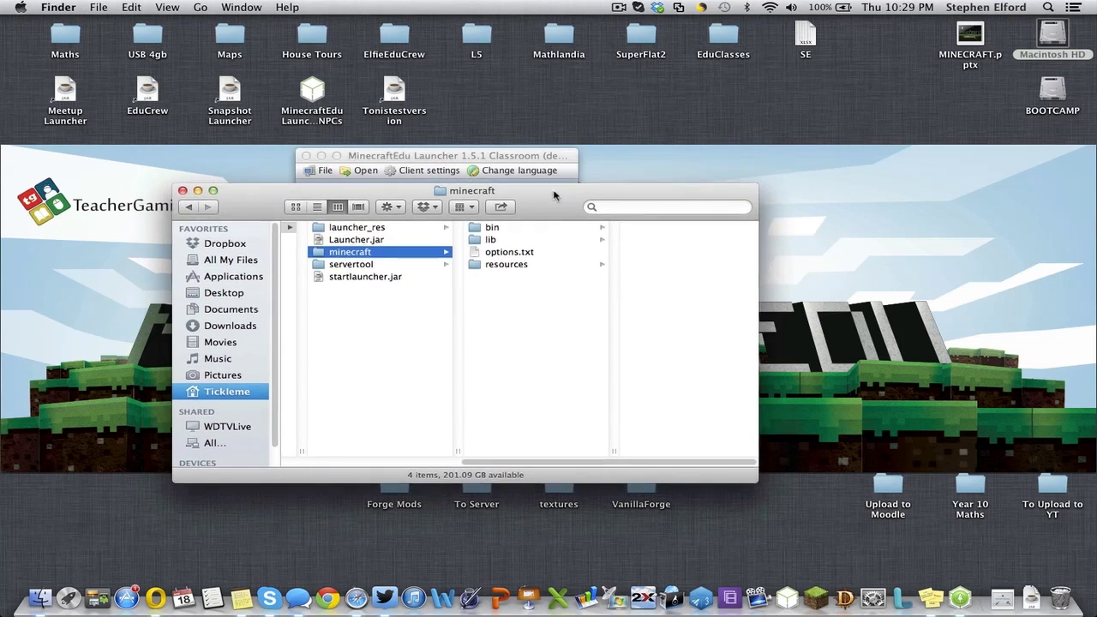
{"action": "left_click", "coordinate": [436, 163]}
{"action": "left_click", "coordinate": [437, 244]}
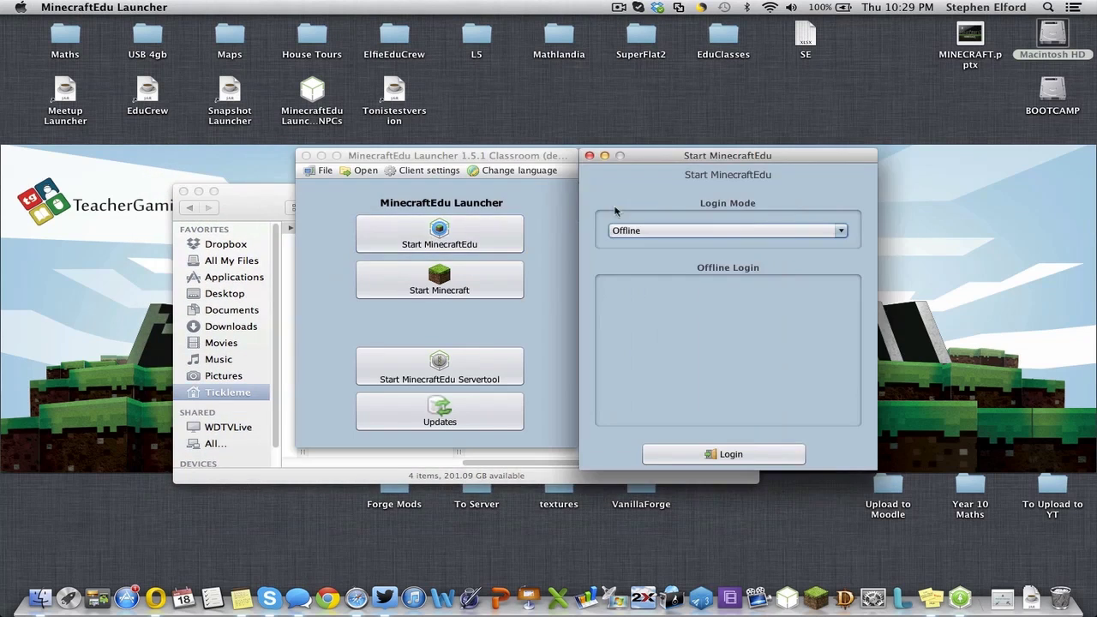
{"action": "left_click", "coordinate": [715, 454]}
{"action": "left_click_drag", "start_coordinate": [445, 130], "coordinate": [745, 127]}
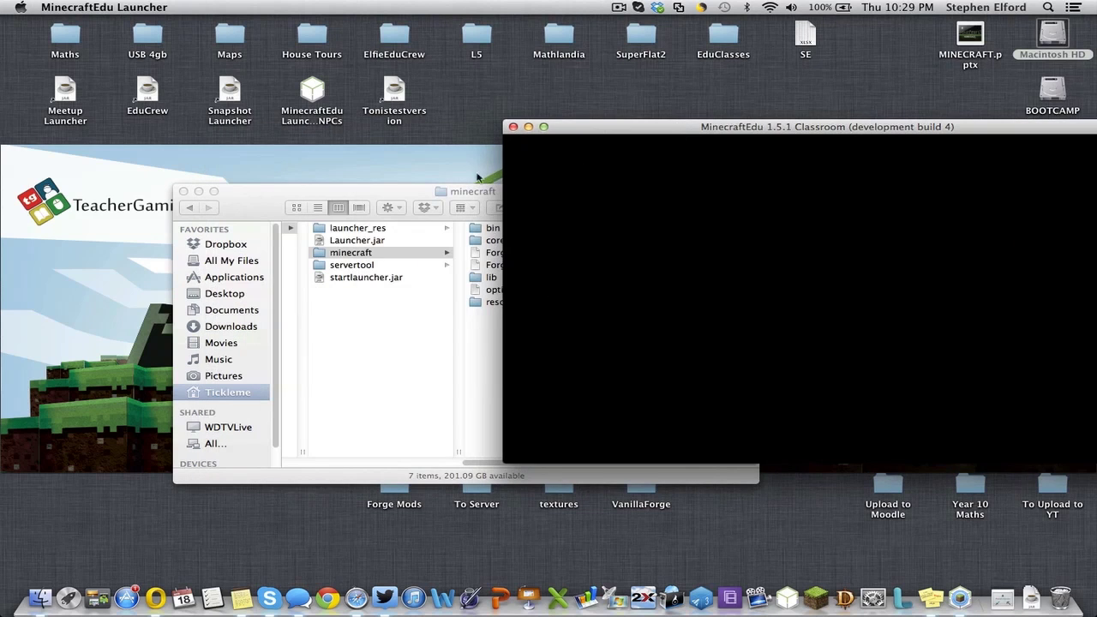
{"action": "left_click_drag", "start_coordinate": [441, 196], "coordinate": [293, 154]}
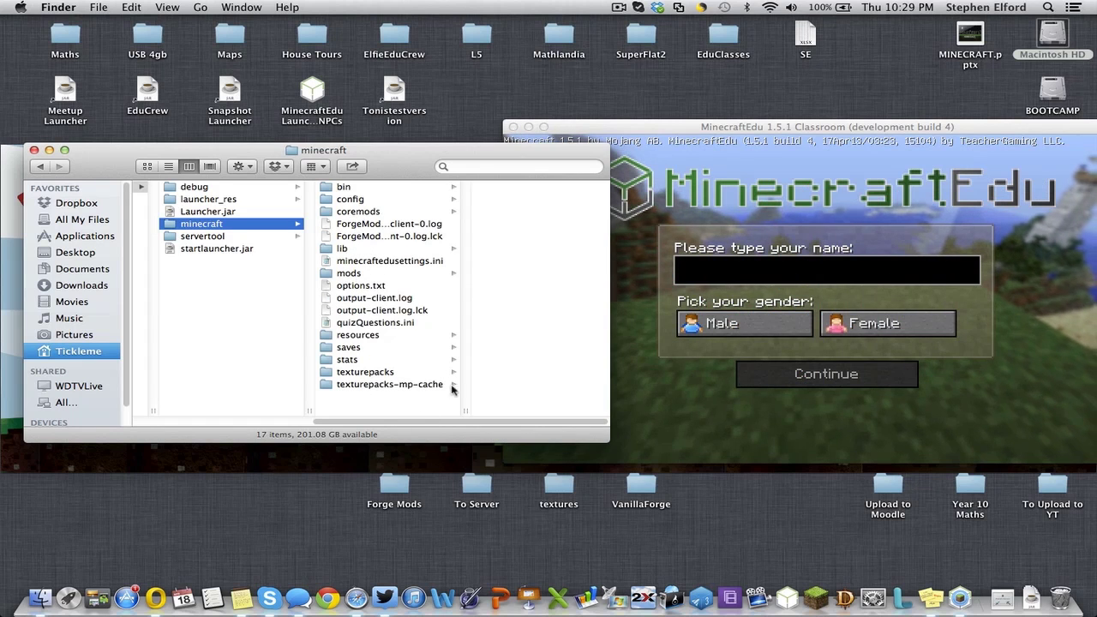
{"action": "left_click", "coordinate": [513, 127]}
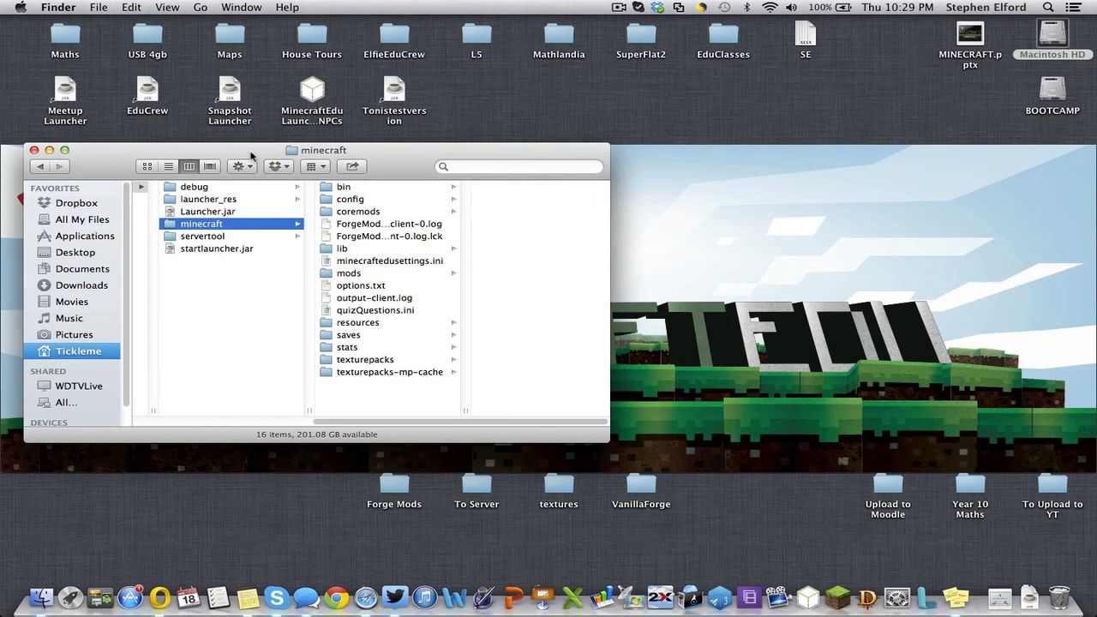
Reopen servertool > server to list its newly generated files
{"action": "left_click_drag", "start_coordinate": [250, 152], "coordinate": [292, 158]}
{"action": "left_click", "coordinate": [275, 243]}
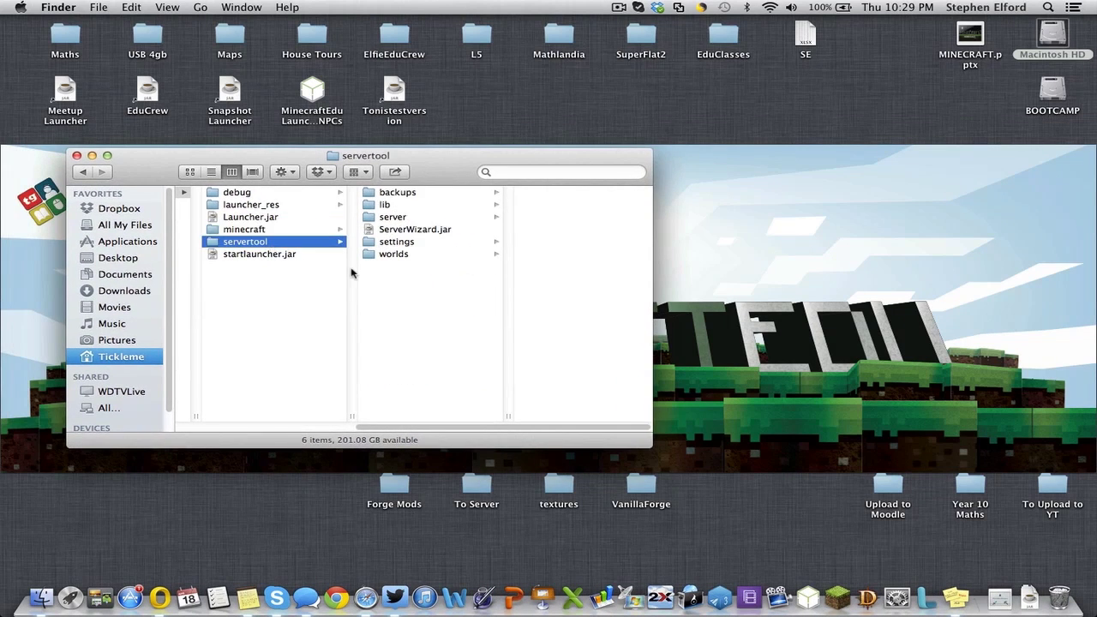
{"action": "left_click", "coordinate": [390, 218]}
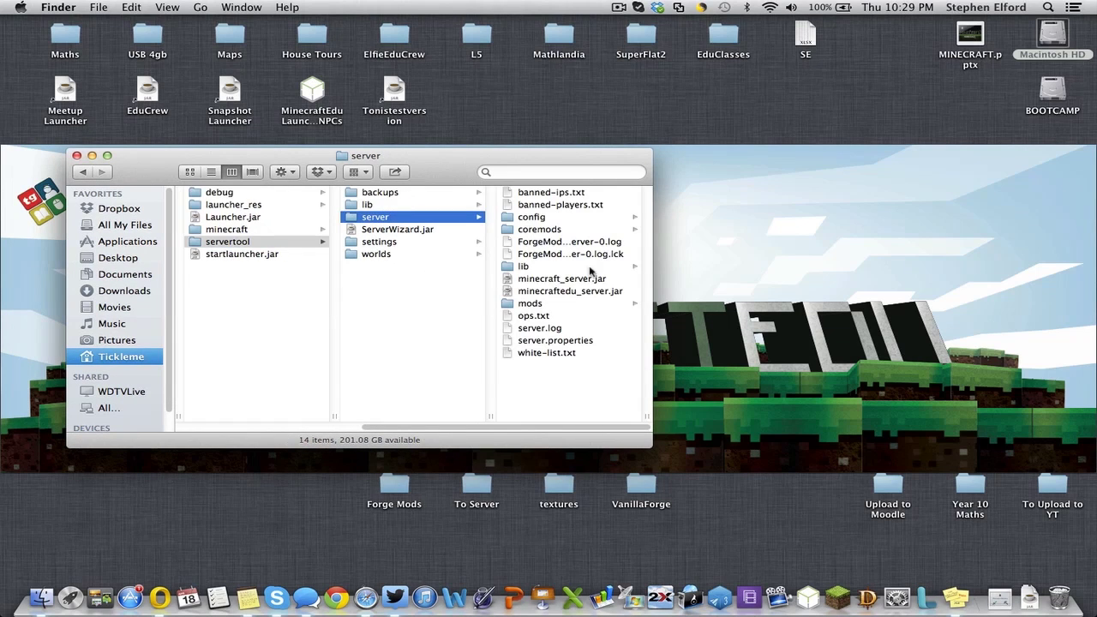
Look into the VanillaForge desktop folder, close it, and open the Forge Mods folder
{"action": "double_click", "coordinate": [646, 489]}
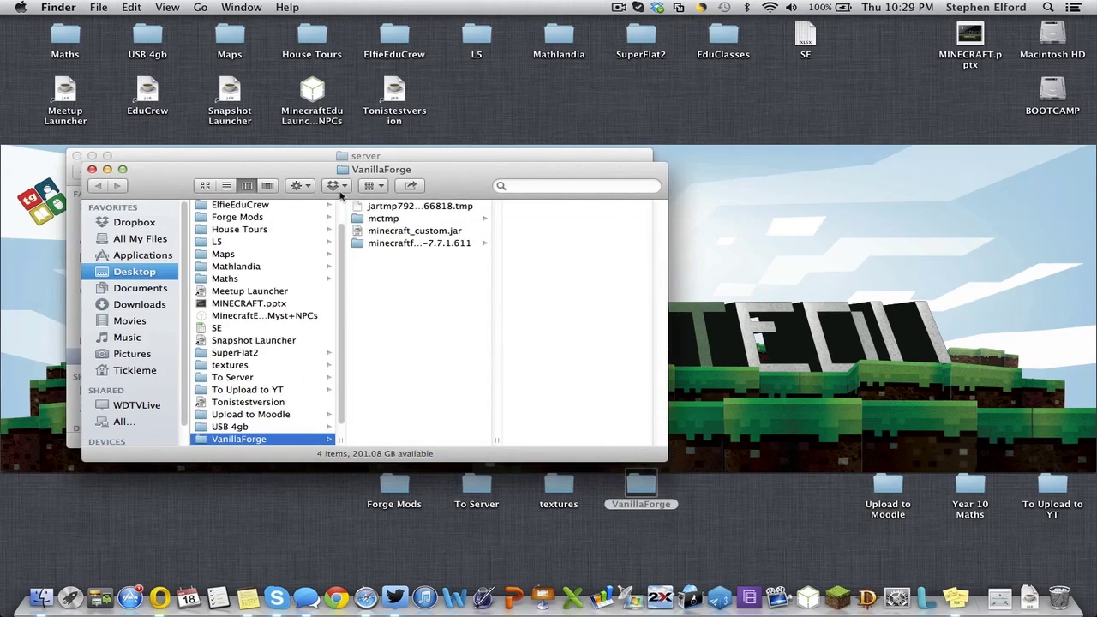
{"action": "left_click_drag", "start_coordinate": [429, 176], "coordinate": [744, 176]}
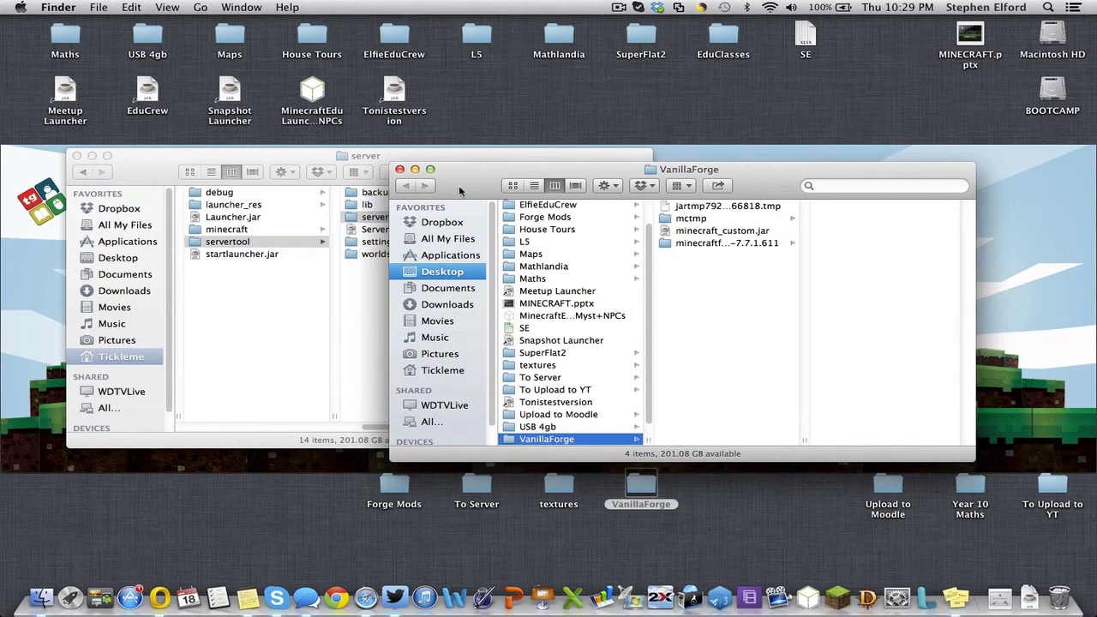
{"action": "left_click", "coordinate": [399, 168]}
{"action": "double_click", "coordinate": [395, 487]}
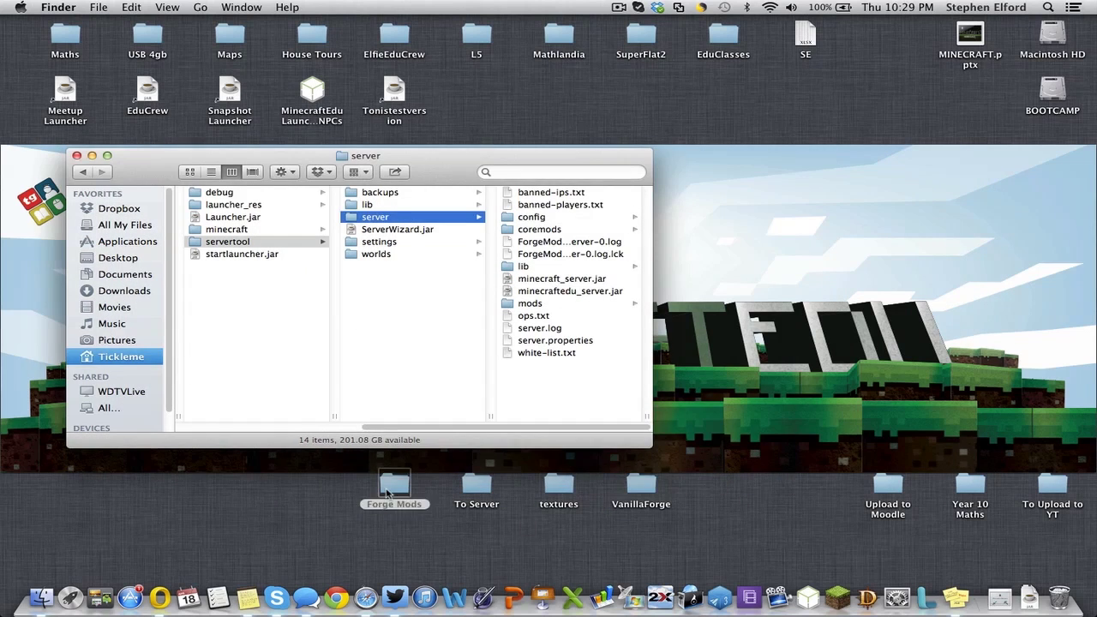
Select and copy the IndustrialCraft jar and Mystcraft zip from the Forge Mods 1.5.1 folder
{"action": "left_click", "coordinate": [840, 203]}
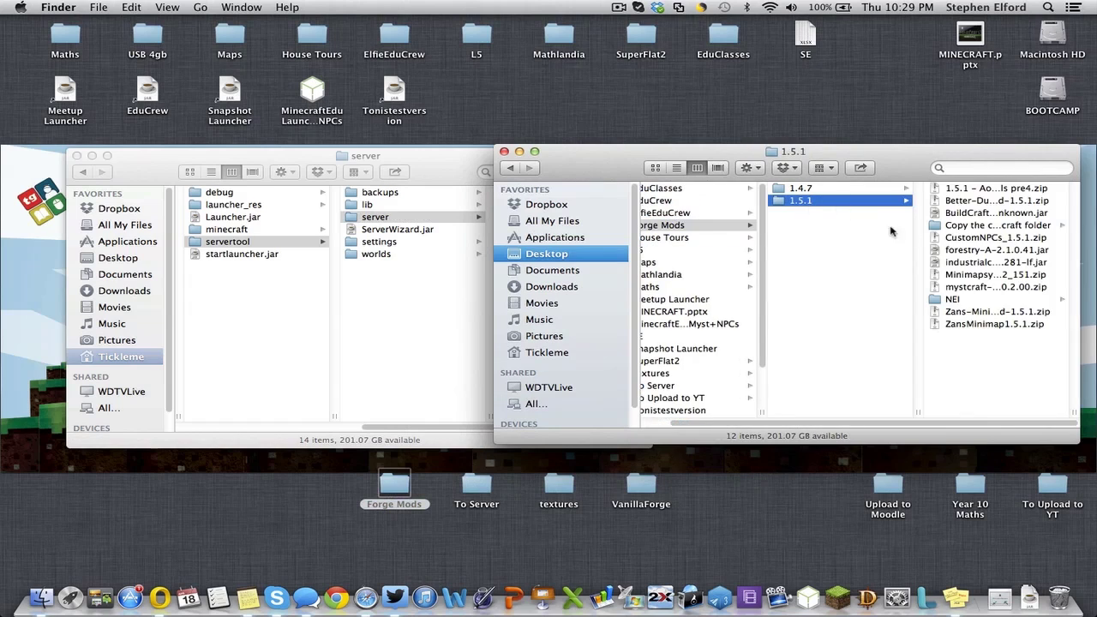
{"action": "left_click_drag", "start_coordinate": [904, 165], "coordinate": [561, 341]}
{"action": "left_click", "coordinate": [643, 437]}
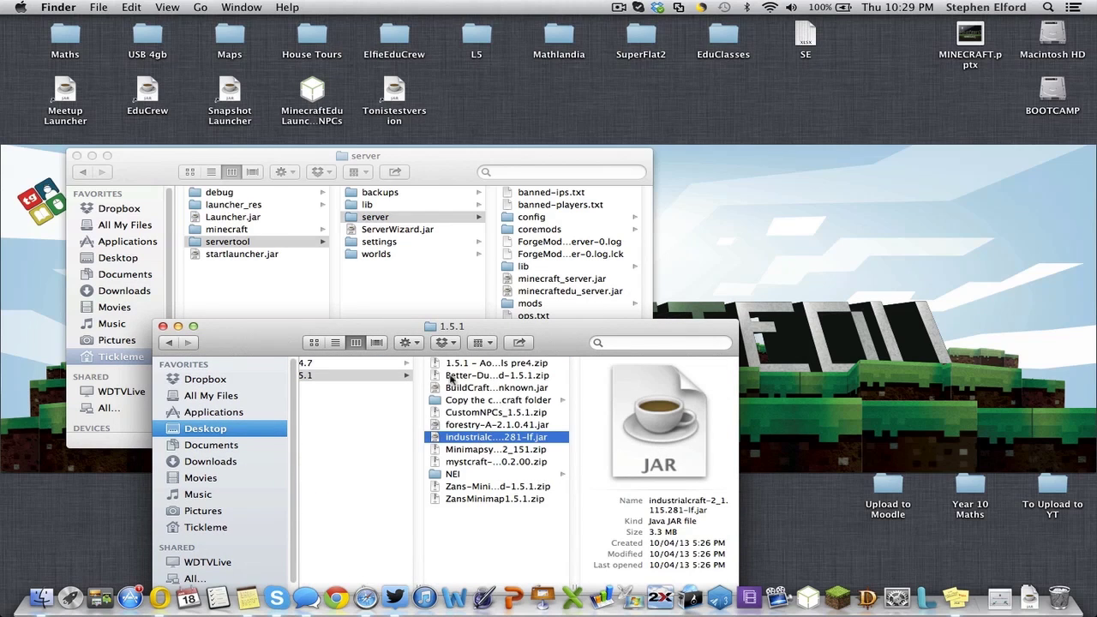
{"action": "left_click", "coordinate": [485, 464], "text": "super"}
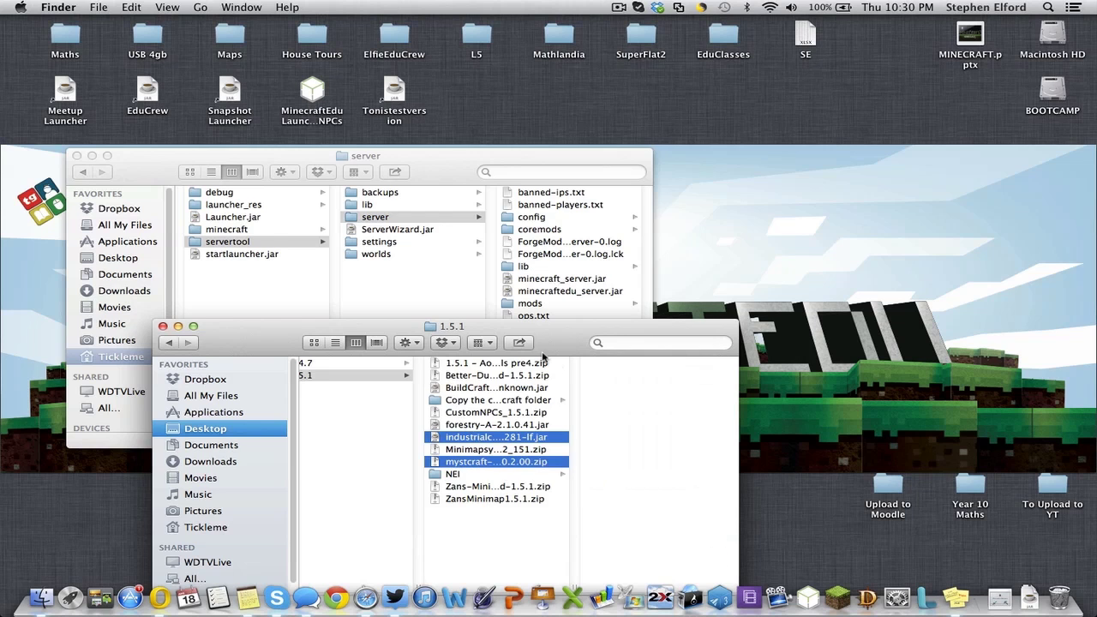
{"action": "left_click_drag", "start_coordinate": [551, 342], "coordinate": [581, 360]}
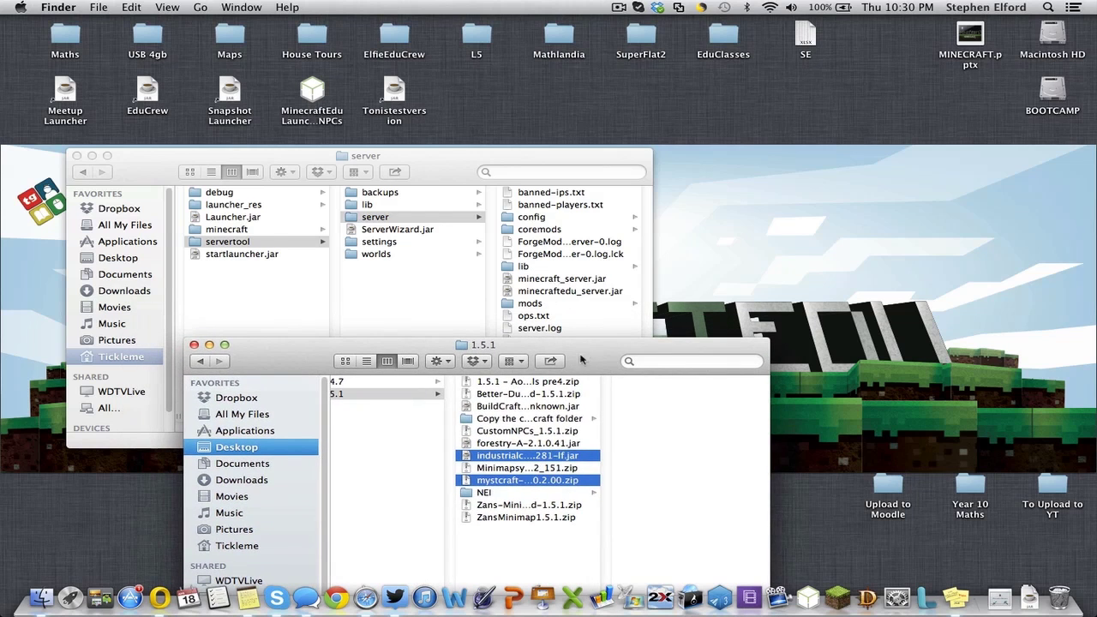
{"action": "right_click", "coordinate": [508, 459]}
{"action": "left_click", "coordinate": [558, 453]}
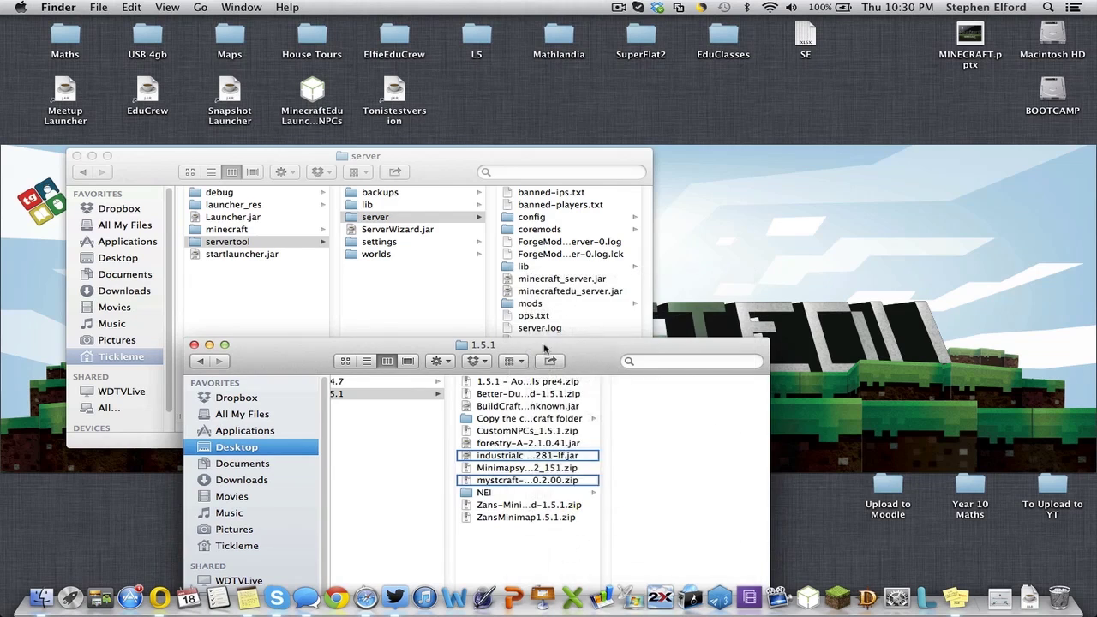
Paste the two mod files into servertool/server/mods
{"action": "left_click", "coordinate": [533, 307]}
{"action": "left_click", "coordinate": [531, 304]}
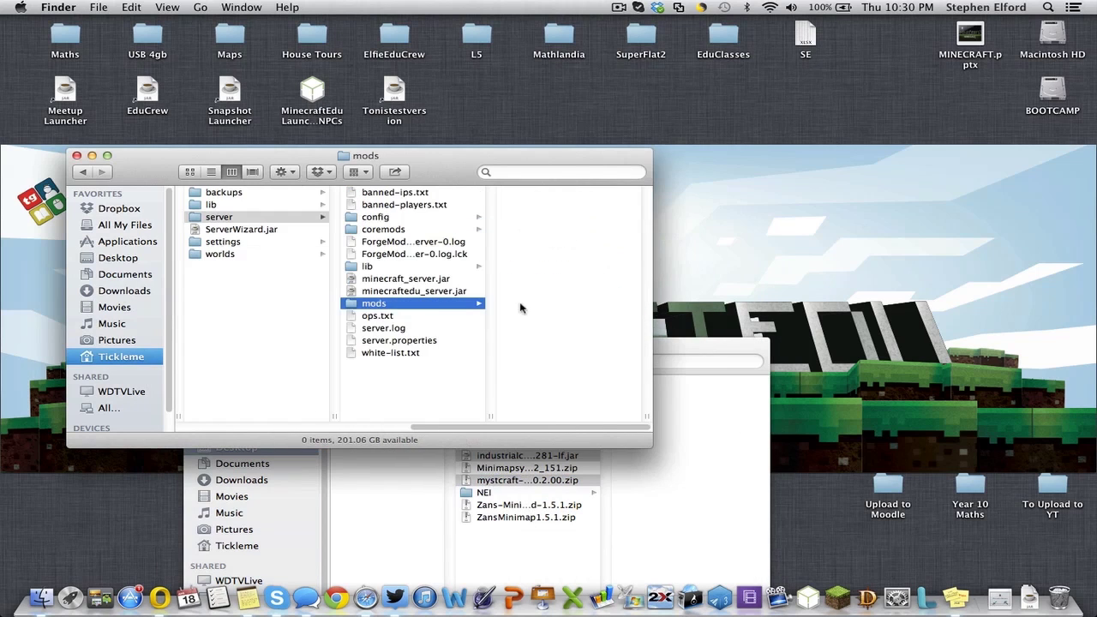
{"action": "right_click", "coordinate": [538, 269]}
{"action": "left_click", "coordinate": [591, 313]}
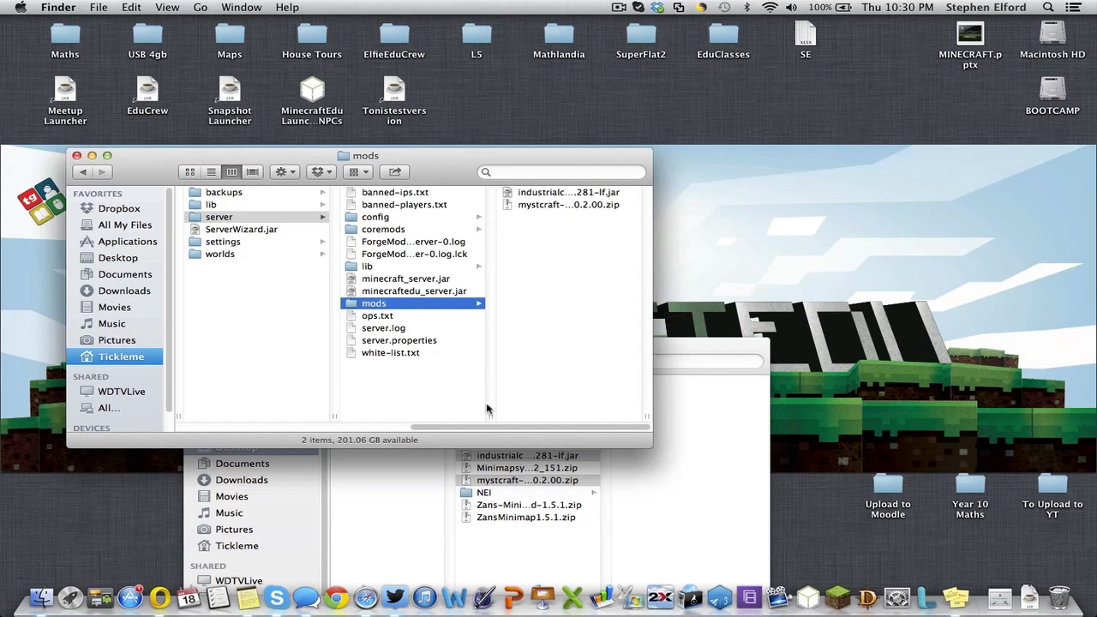
{"action": "left_click_drag", "start_coordinate": [488, 431], "coordinate": [363, 432]}
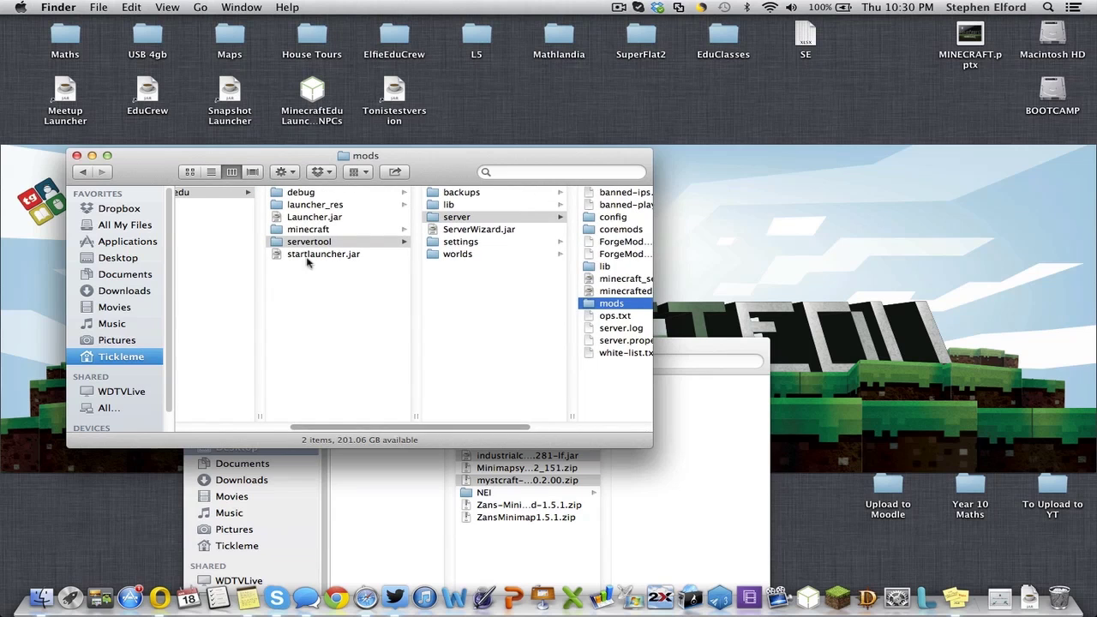
Paste the IndustrialCraft and Mystcraft files into the client minecraft/mods folder
{"action": "left_click", "coordinate": [309, 229]}
{"action": "left_click", "coordinate": [486, 280]}
{"action": "right_click", "coordinate": [558, 266]}
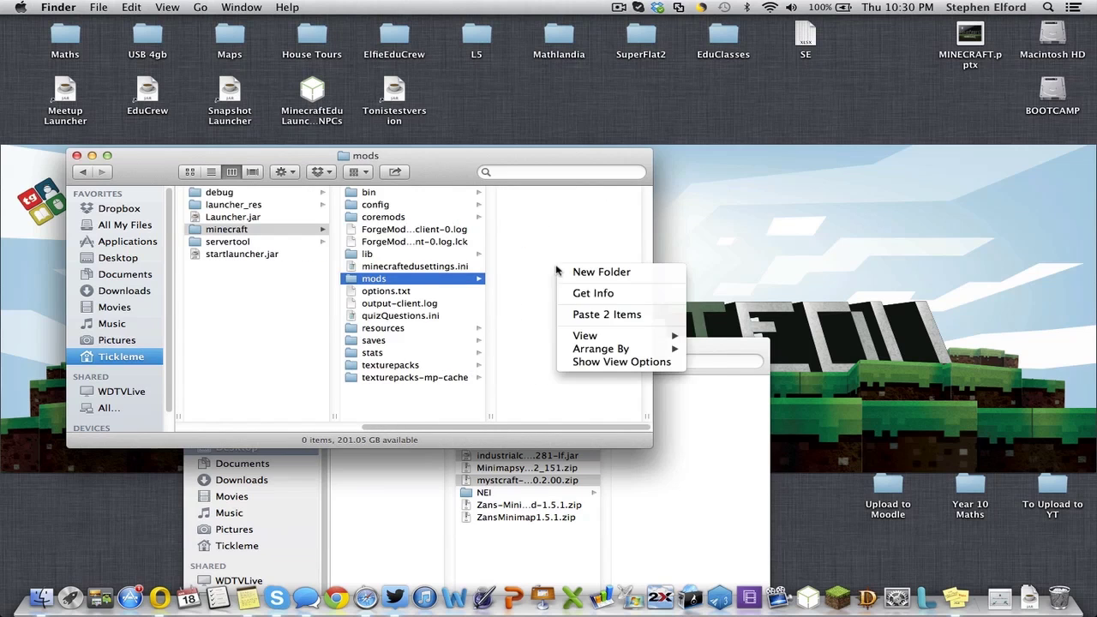
{"action": "left_click", "coordinate": [598, 315]}
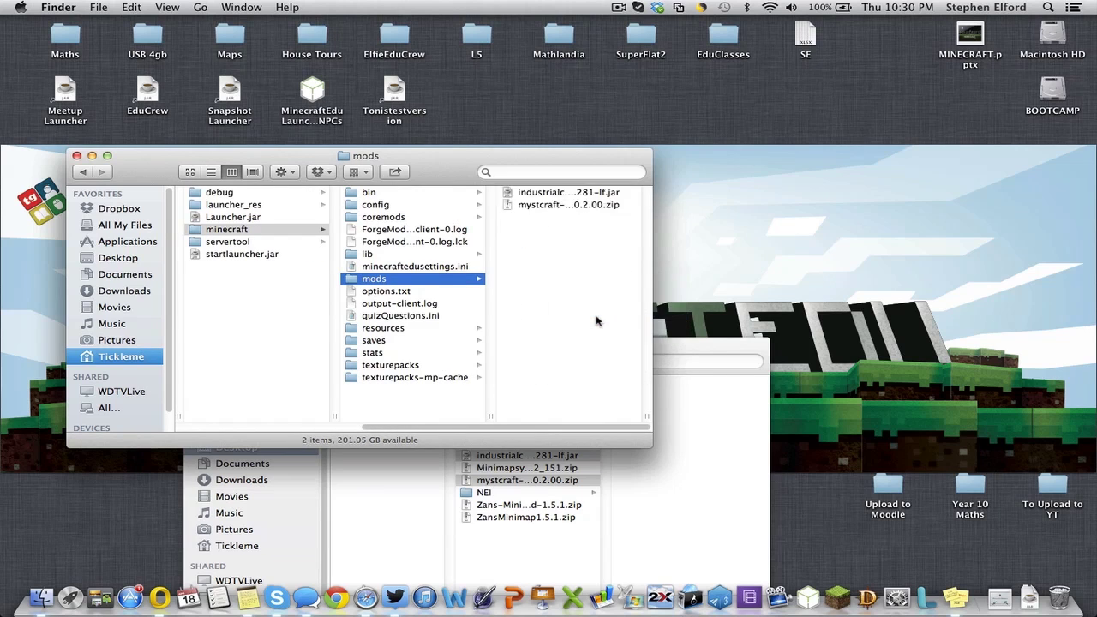
Add Zans-Minimap-Mod-1.5.1.zip to the client mods folder, close the 1.5.1 window and relaunch MinecraftEdu
{"action": "left_click", "coordinate": [515, 521]}
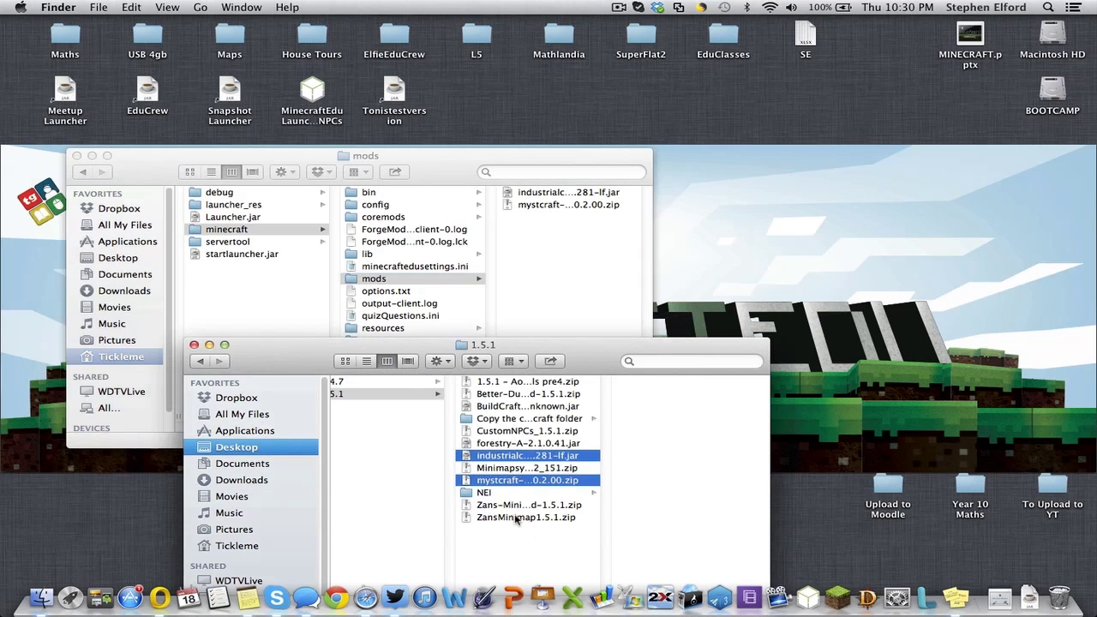
{"action": "left_click", "coordinate": [510, 506]}
{"action": "left_click", "coordinate": [506, 519]}
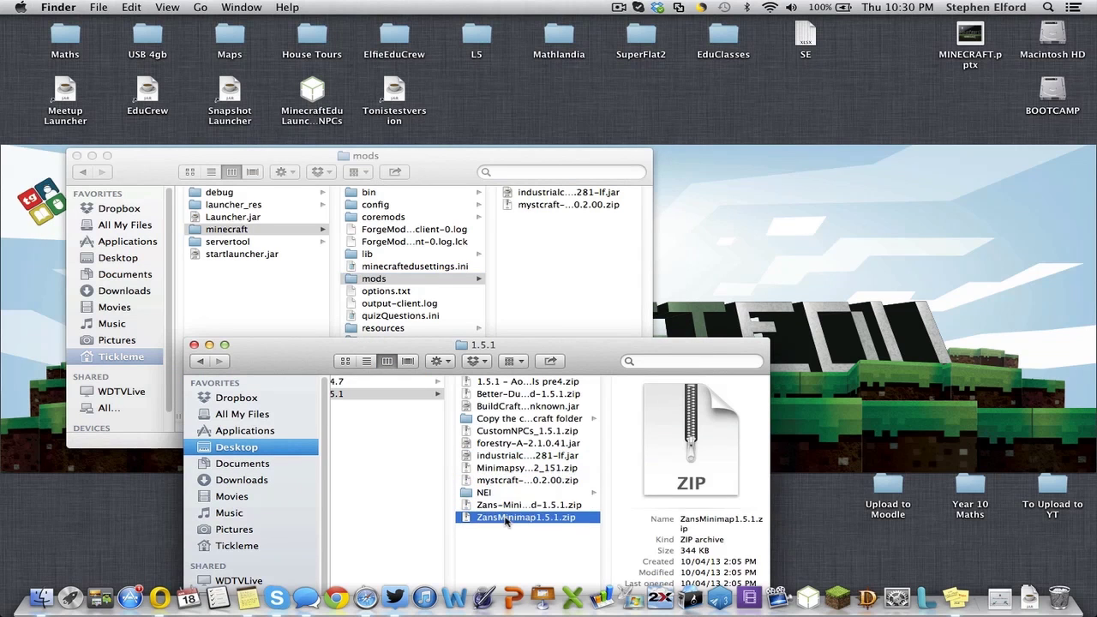
{"action": "left_click", "coordinate": [512, 505]}
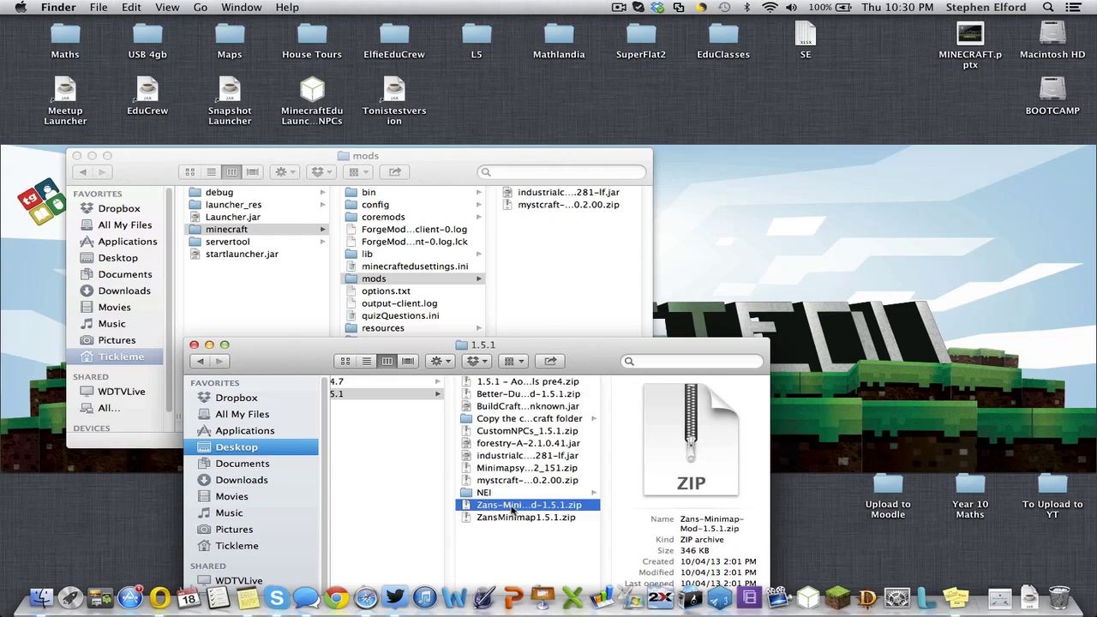
{"action": "right_click", "coordinate": [513, 507]}
{"action": "left_click", "coordinate": [600, 456]}
{"action": "right_click", "coordinate": [558, 261]}
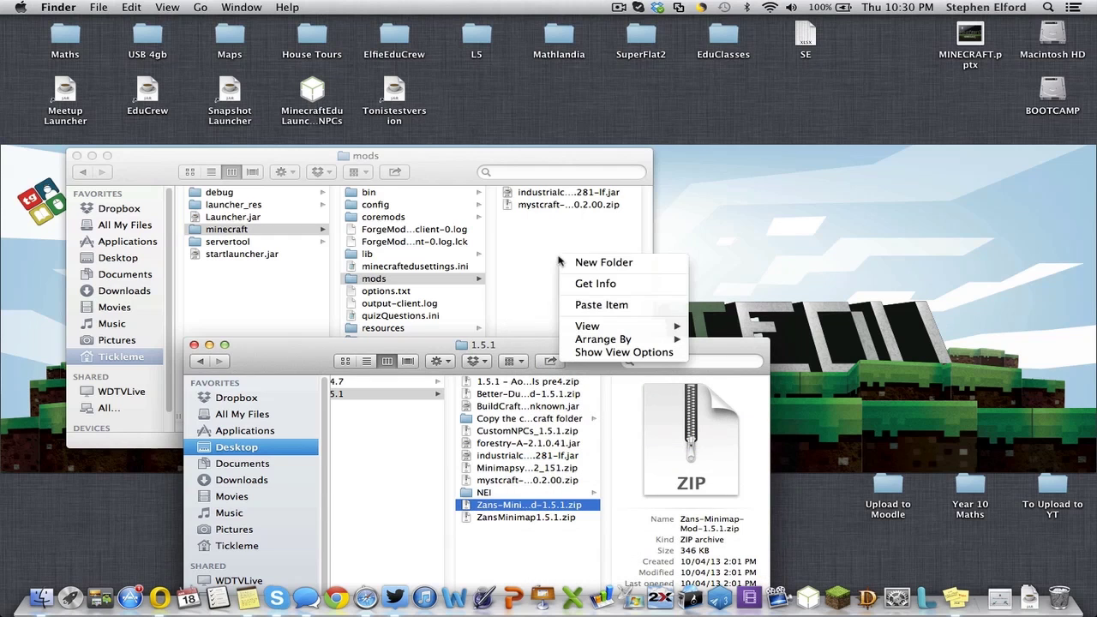
{"action": "left_click", "coordinate": [601, 305]}
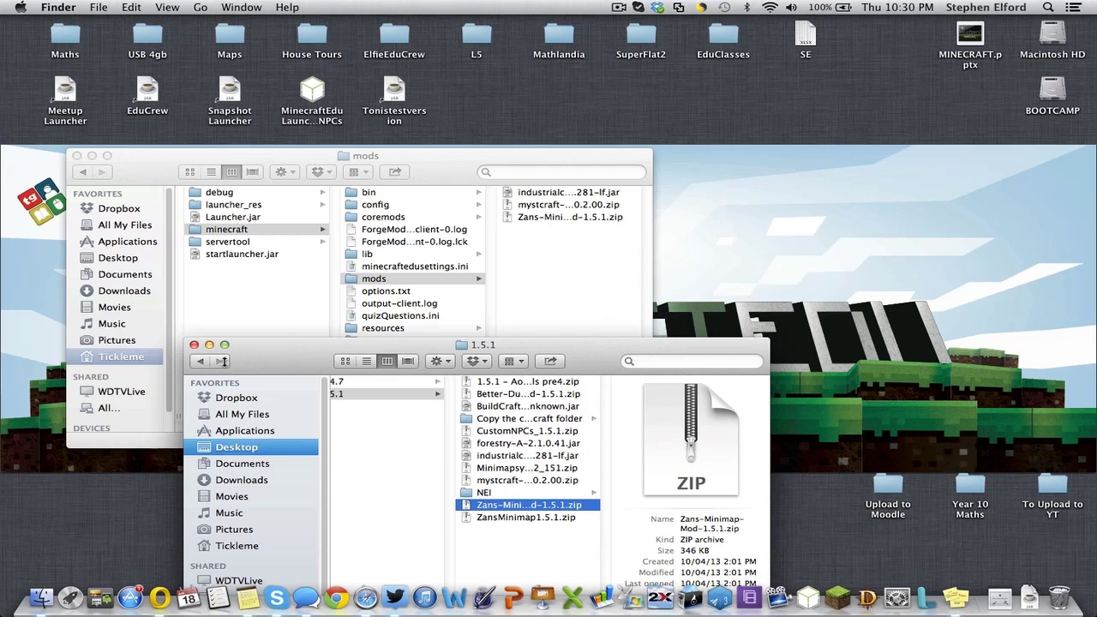
{"action": "left_click", "coordinate": [194, 345]}
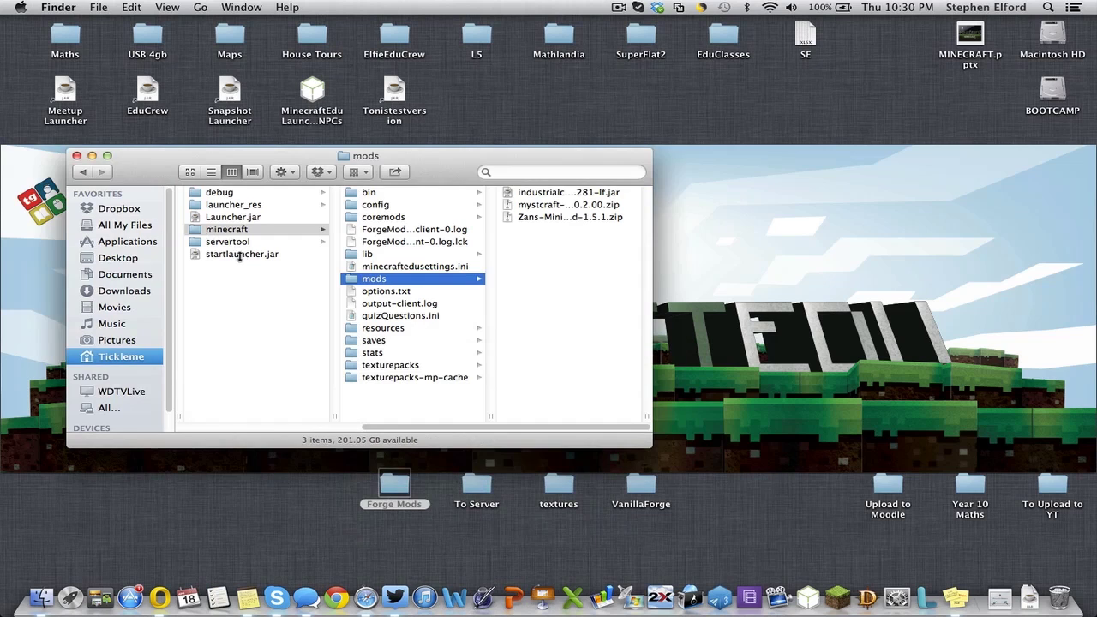
{"action": "double_click", "coordinate": [237, 258]}
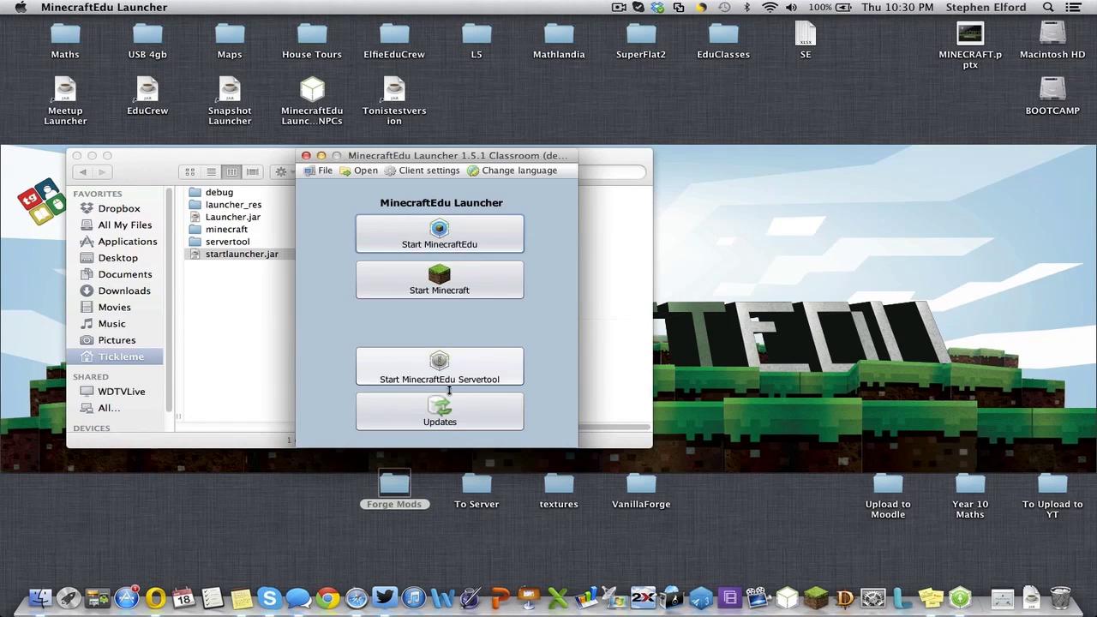
Start the Servertool on a new world with Generate Structures on, then view the log showing IC2 and Mystcraft loaded
{"action": "left_click", "coordinate": [471, 386]}
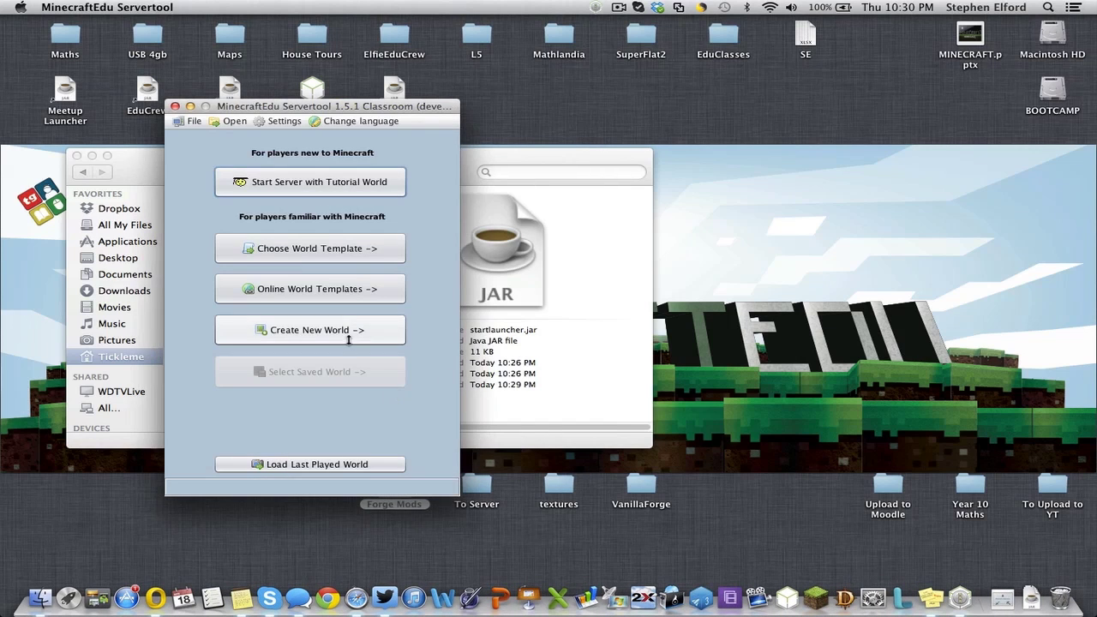
{"action": "left_click", "coordinate": [348, 338]}
{"action": "left_click", "coordinate": [523, 319]}
{"action": "left_click", "coordinate": [629, 477]}
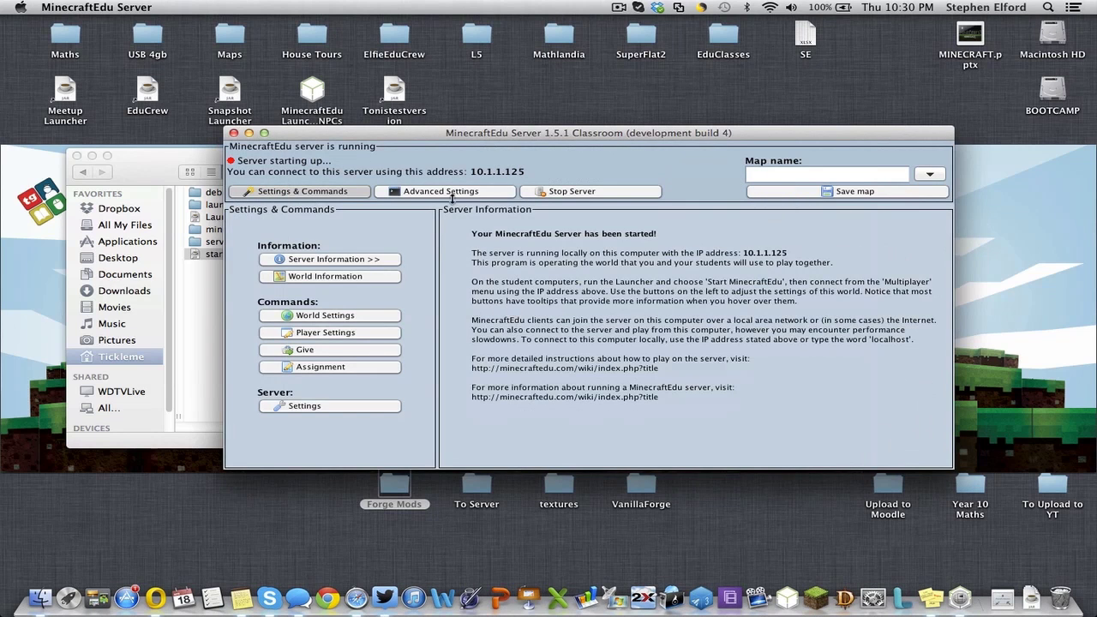
{"action": "left_click", "coordinate": [452, 193]}
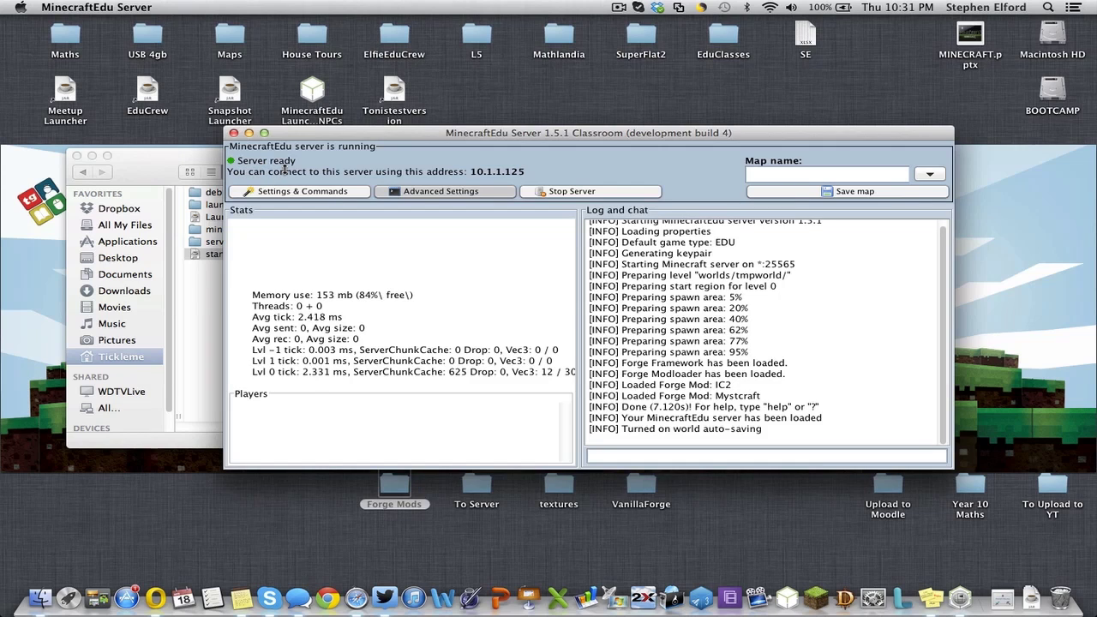
Launch the MinecraftEdu game client, enter the player name and choose the male character
{"action": "left_click", "coordinate": [249, 133]}
{"action": "left_click_drag", "start_coordinate": [236, 257], "coordinate": [277, 271]}
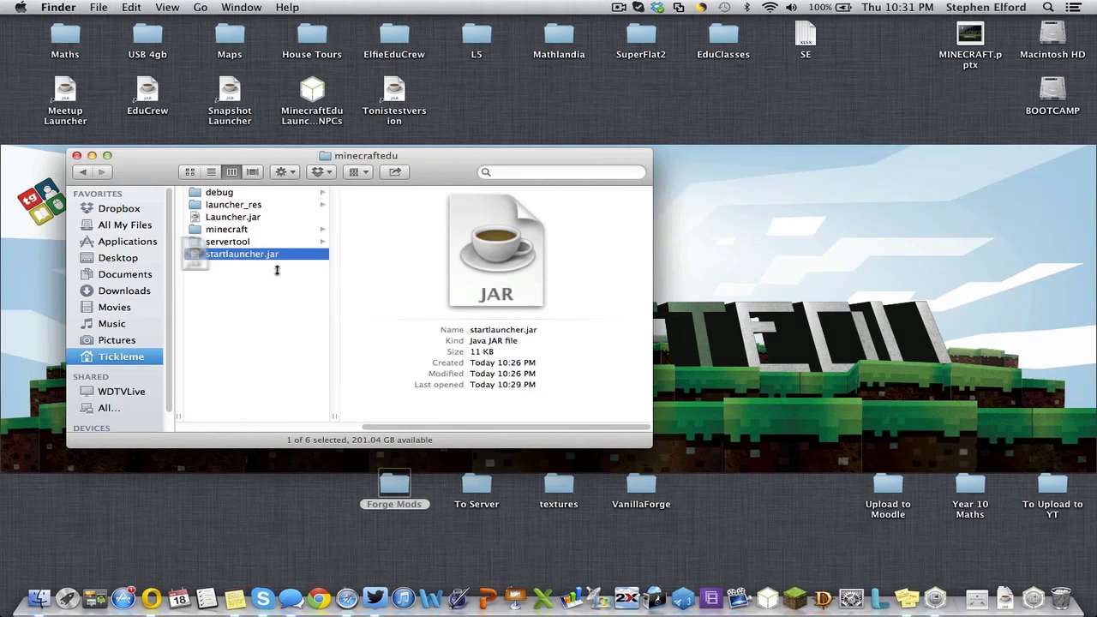
{"action": "left_click", "coordinate": [439, 242]}
{"action": "left_click", "coordinate": [746, 457]}
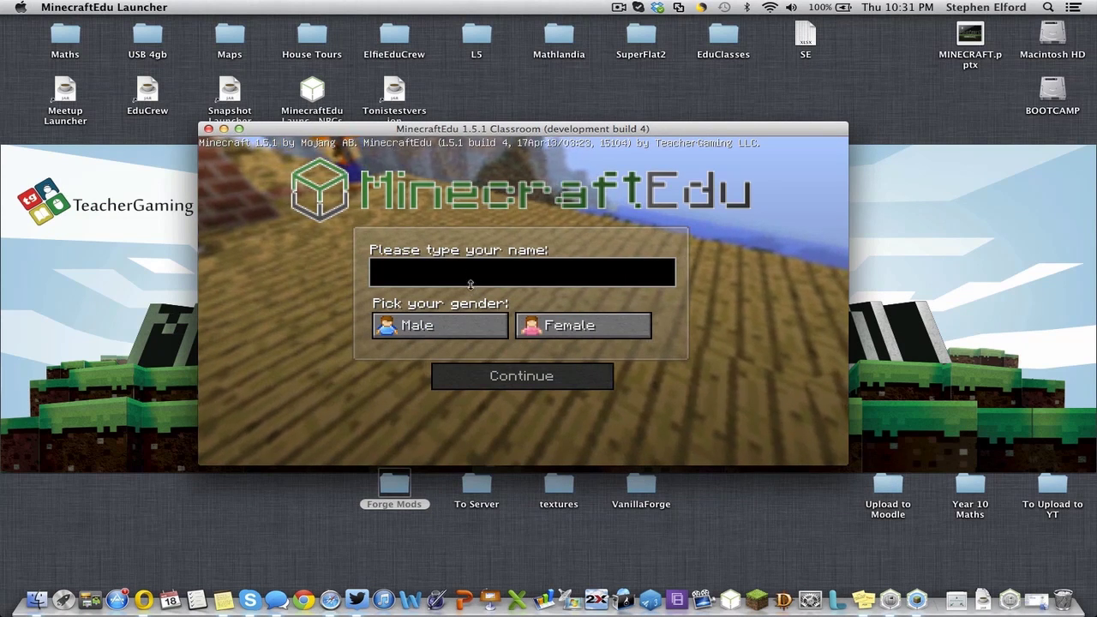
{"action": "type", "text": "Elfie"}
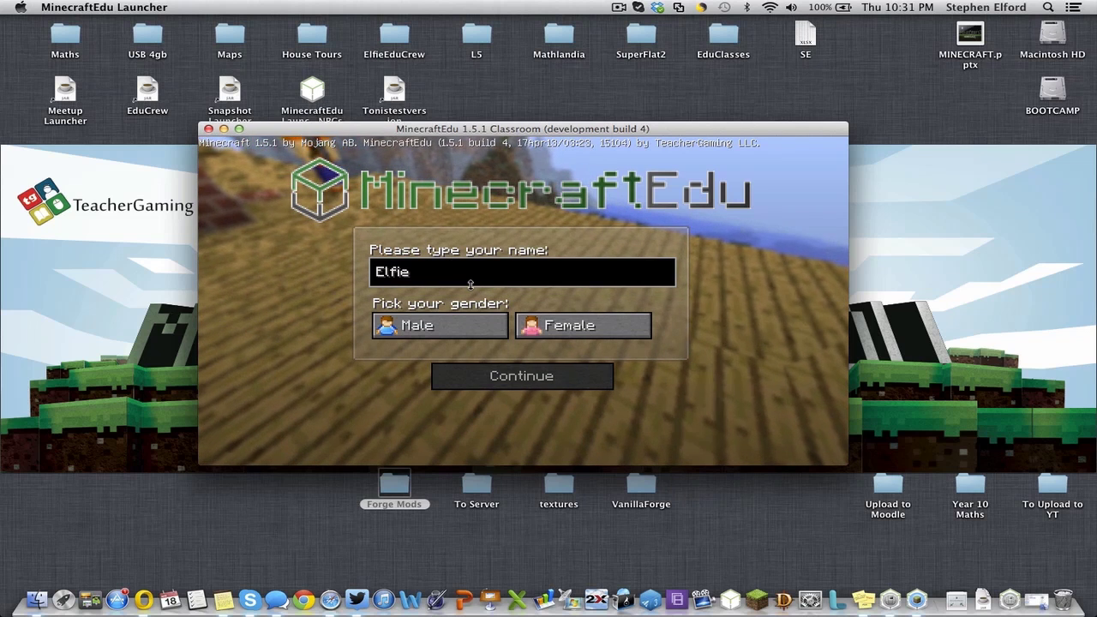
{"action": "left_click", "coordinate": [457, 333]}
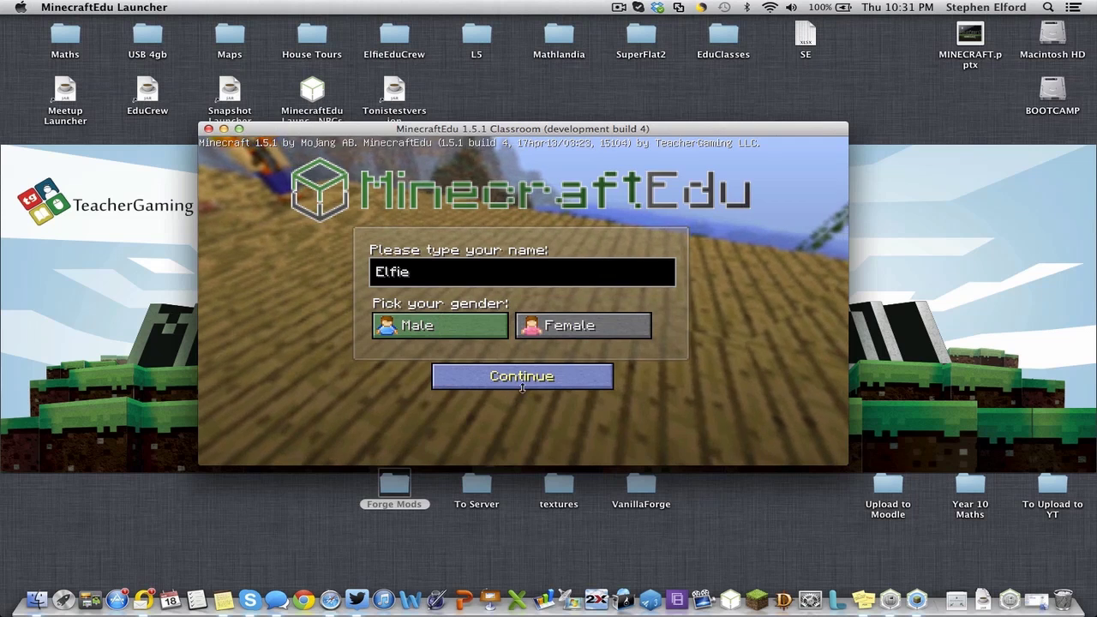
{"action": "left_click", "coordinate": [491, 388]}
Direct-connect to the server at 127.0.0.1 and log in as the teacher
{"action": "left_click", "coordinate": [515, 324]}
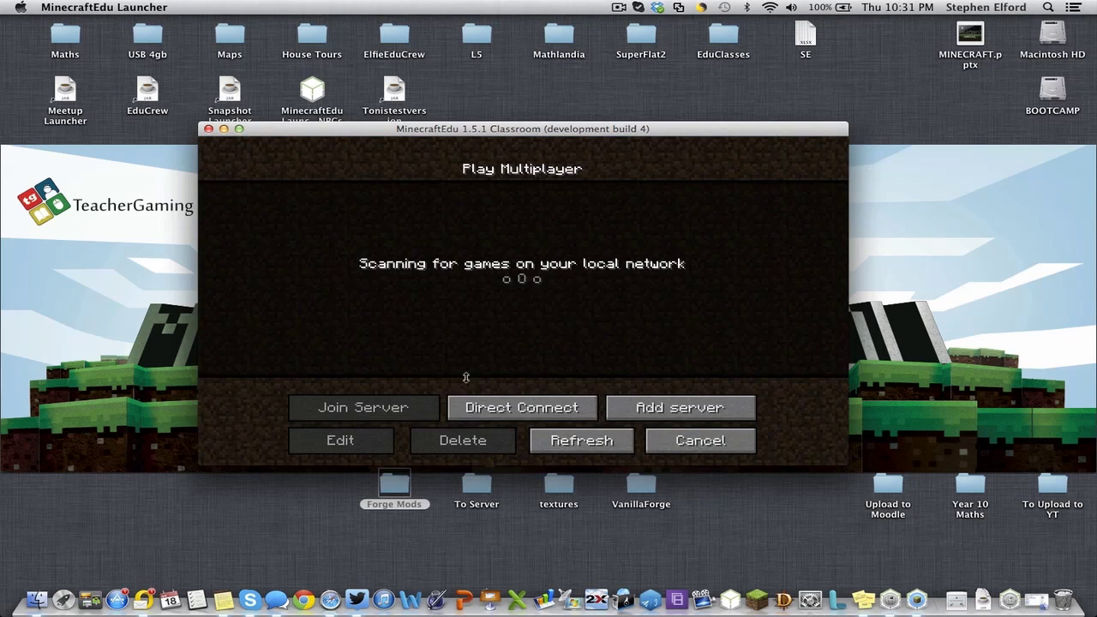
{"action": "left_click", "coordinate": [546, 414]}
{"action": "type", "text": "127.0.0.1"}
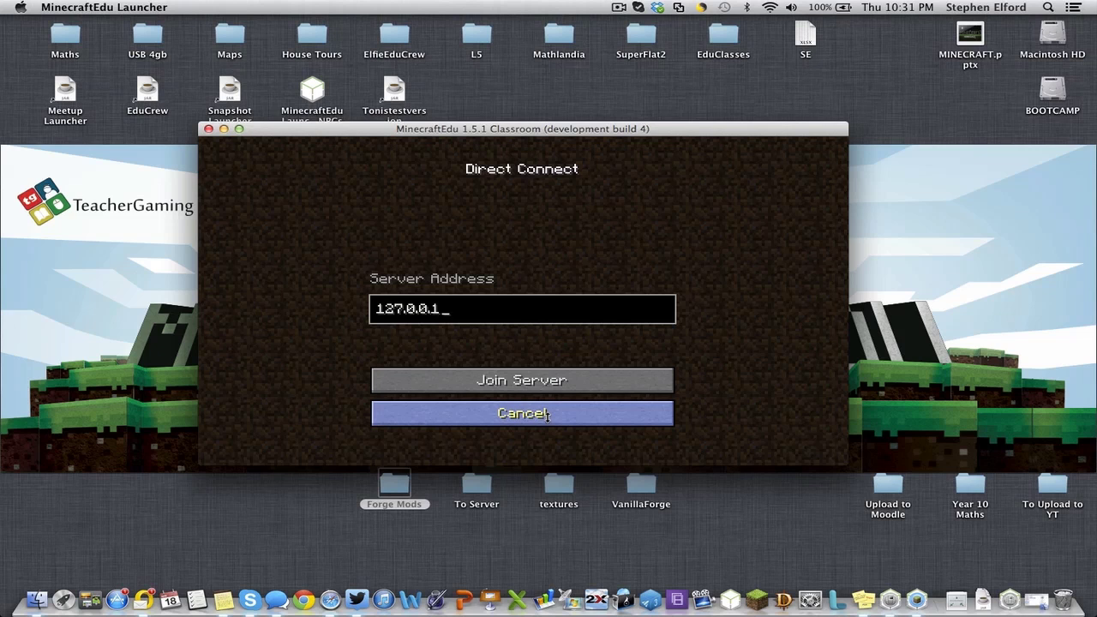
{"action": "left_click", "coordinate": [535, 381]}
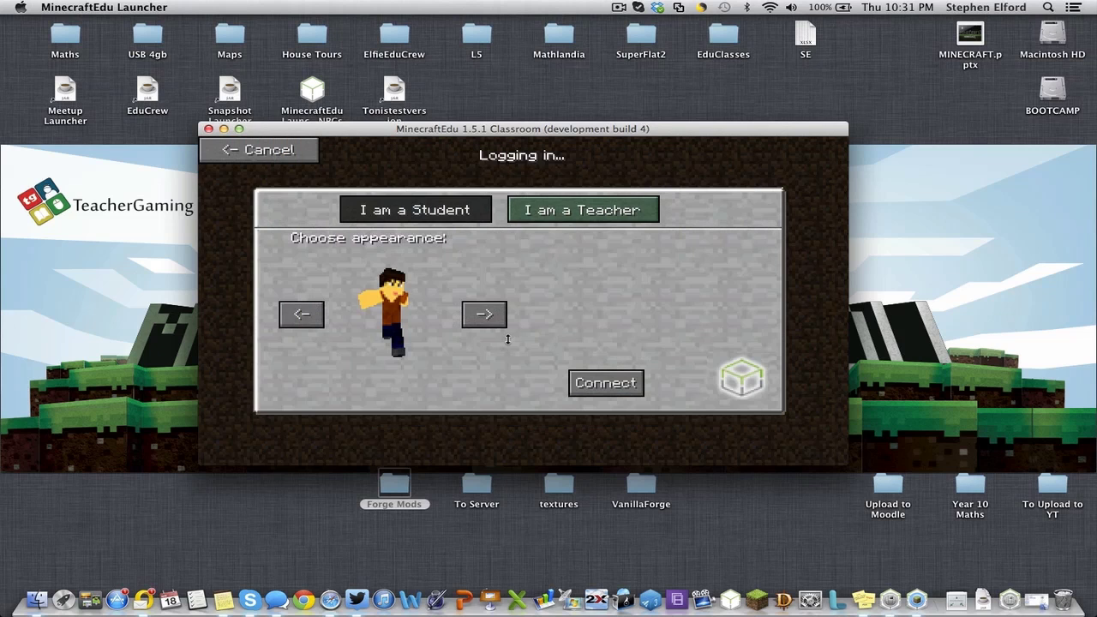
{"action": "left_click", "coordinate": [574, 215]}
{"action": "key", "text": "Return"}
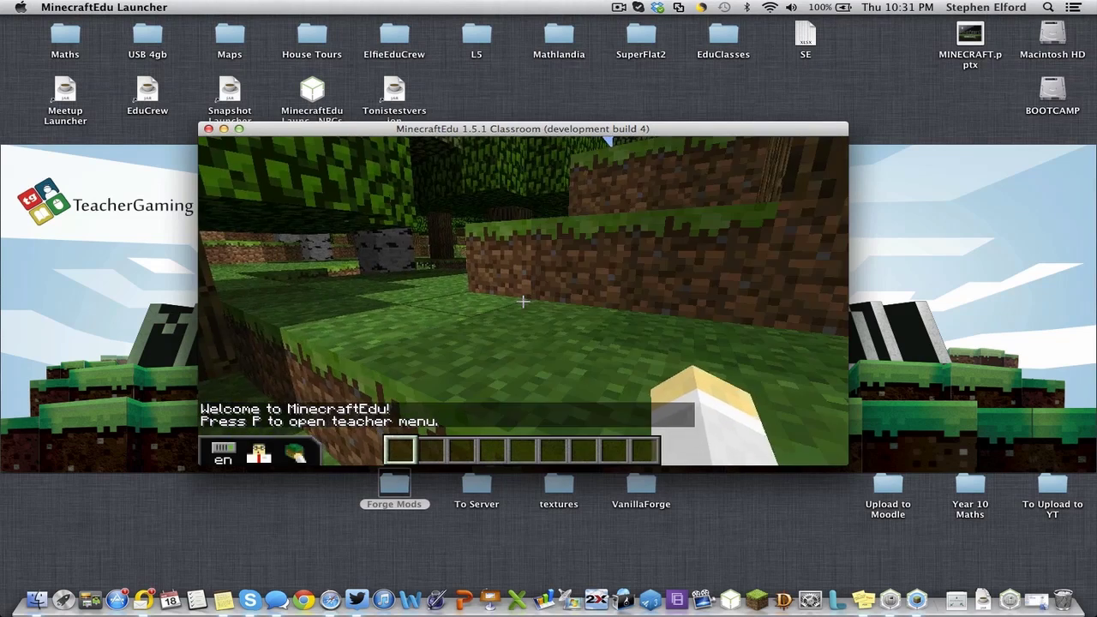
Turn on Invert Mouse and set video to Bright brightness, Fancy graphics and Far render distance
{"action": "key", "text": "Escape"}
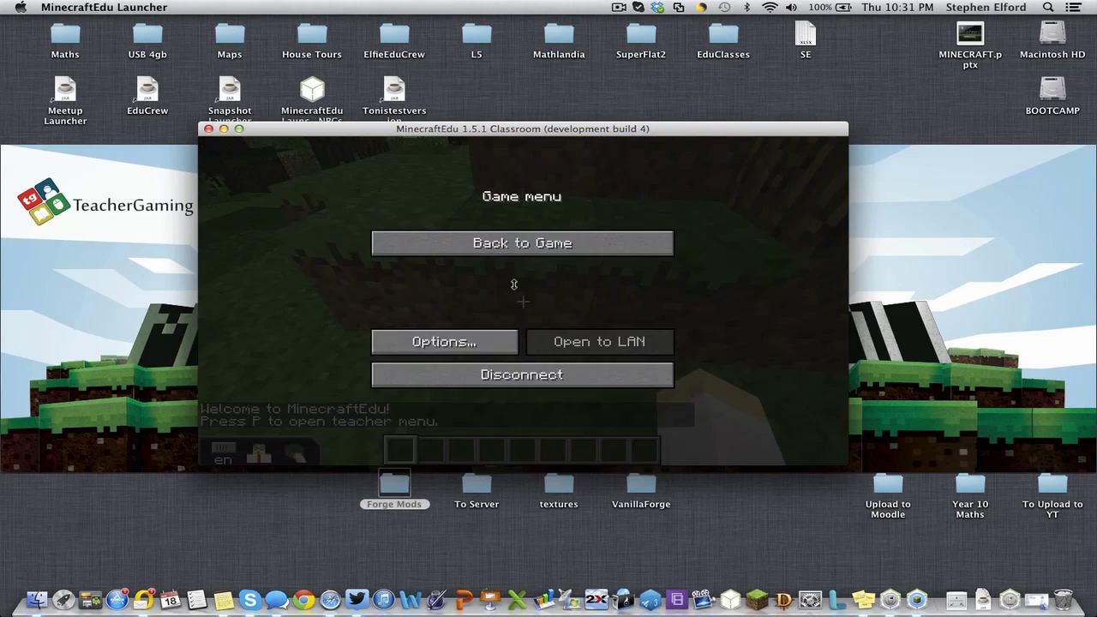
{"action": "left_click", "coordinate": [448, 347]}
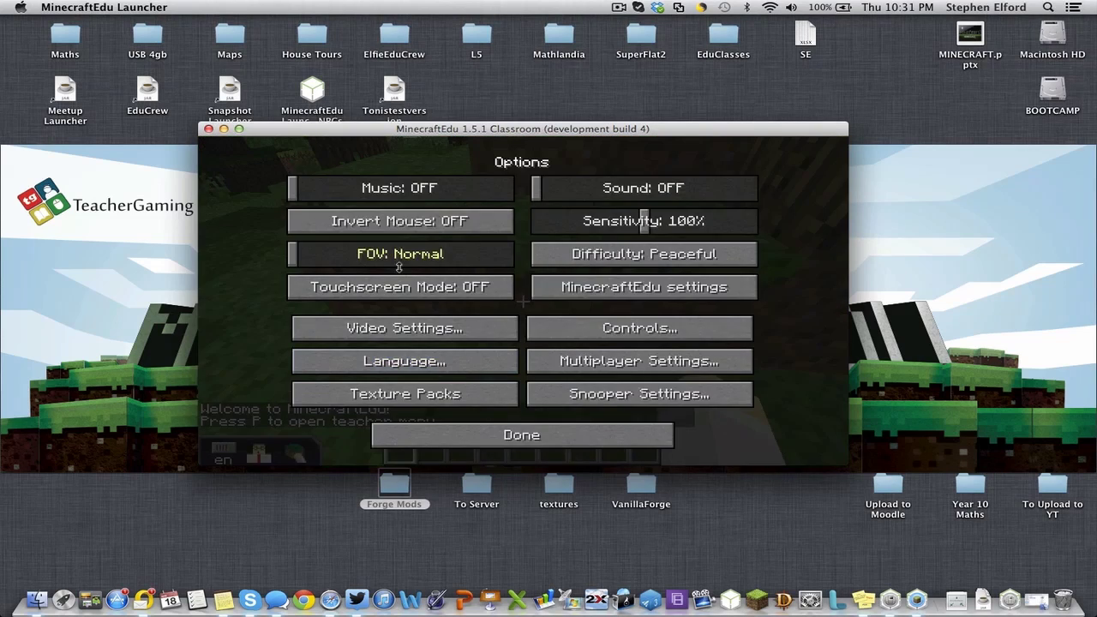
{"action": "left_click", "coordinate": [437, 230]}
{"action": "left_click", "coordinate": [426, 322]}
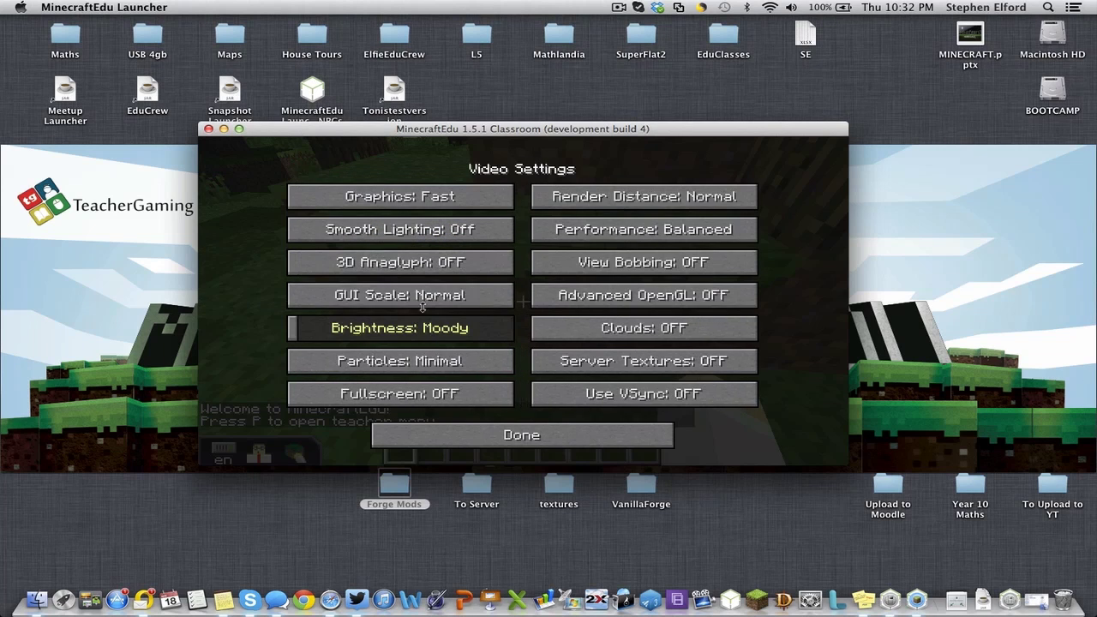
{"action": "left_click_drag", "start_coordinate": [369, 340], "coordinate": [510, 329]}
{"action": "left_click", "coordinate": [489, 201]}
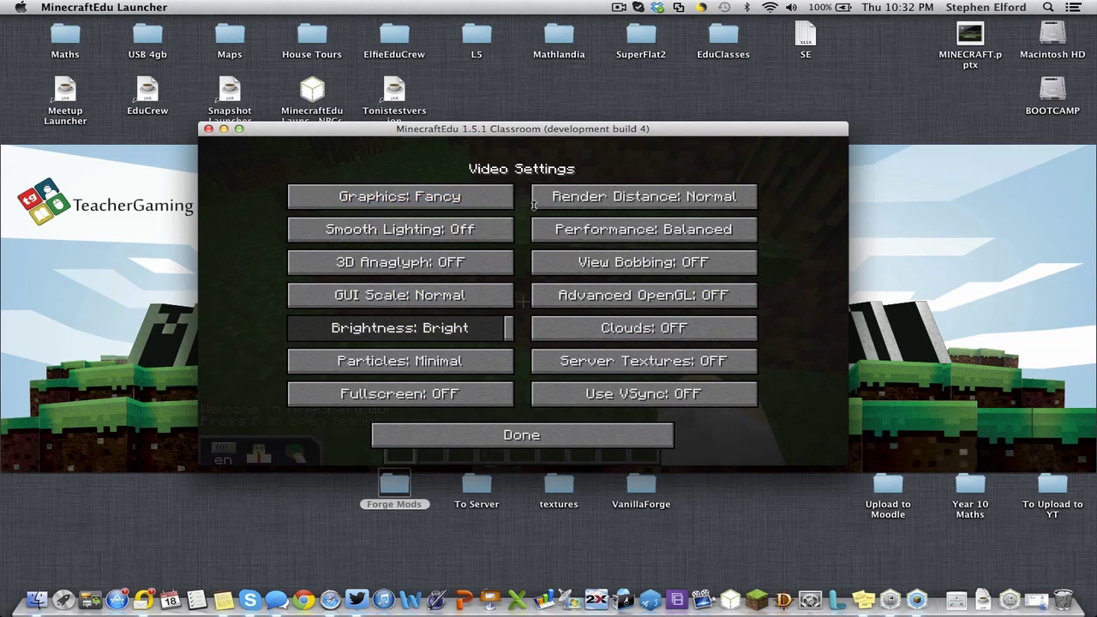
{"action": "left_click", "coordinate": [613, 208]}
{"action": "left_click", "coordinate": [614, 205]}
{"action": "left_click", "coordinate": [614, 205]}
{"action": "key", "text": "Escape"}
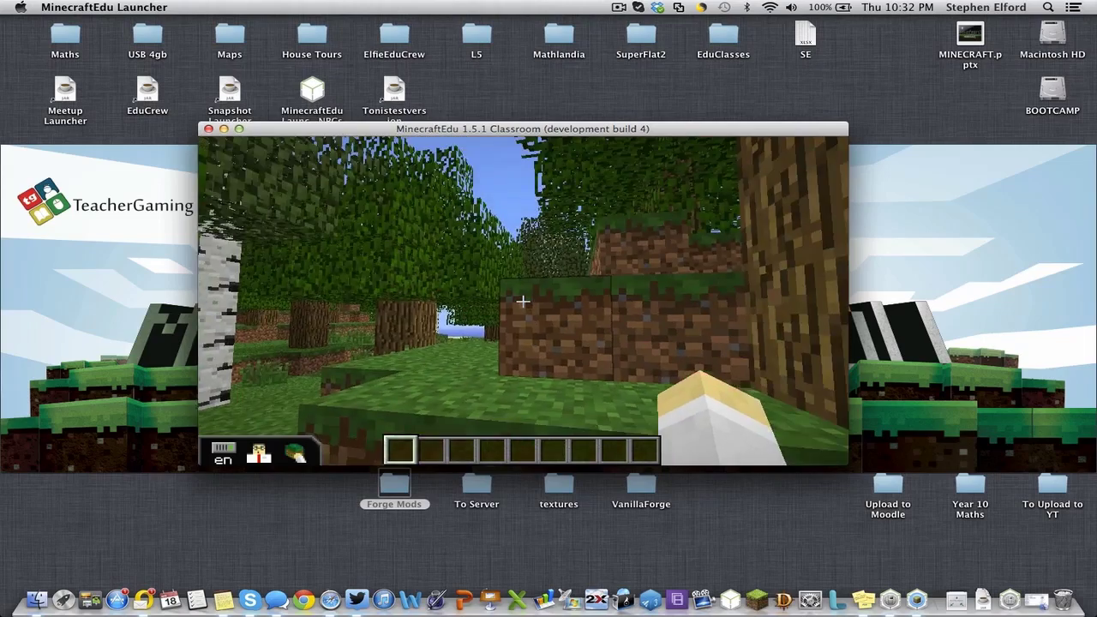
Walk through the world up onto the hilltop and down into the forest
{"action": "key", "text": "w"}
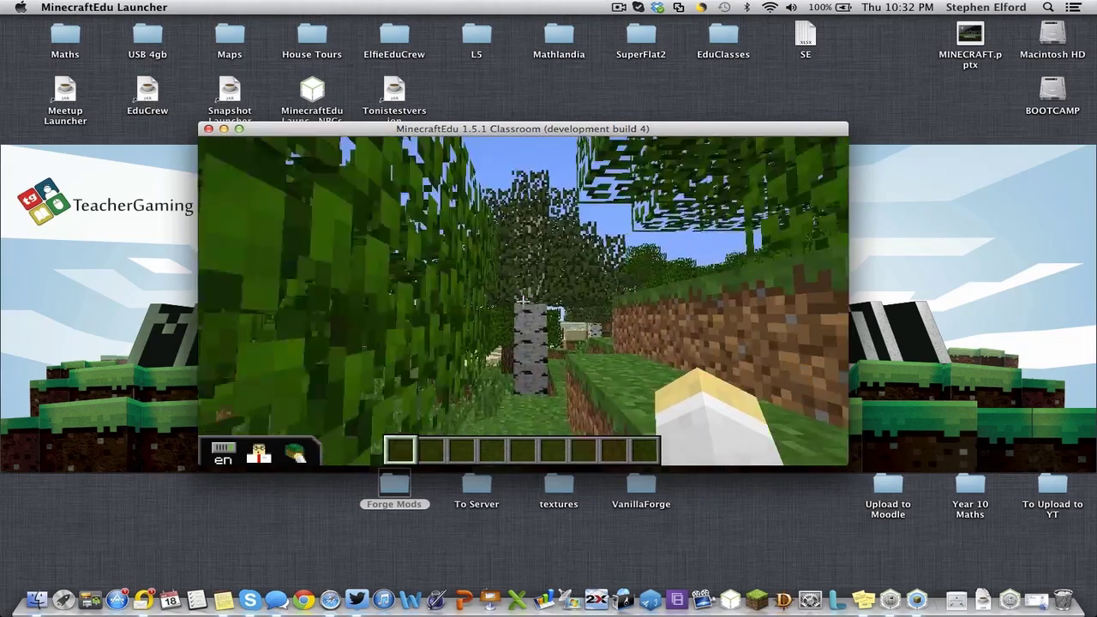
{"action": "key", "text": "w"}
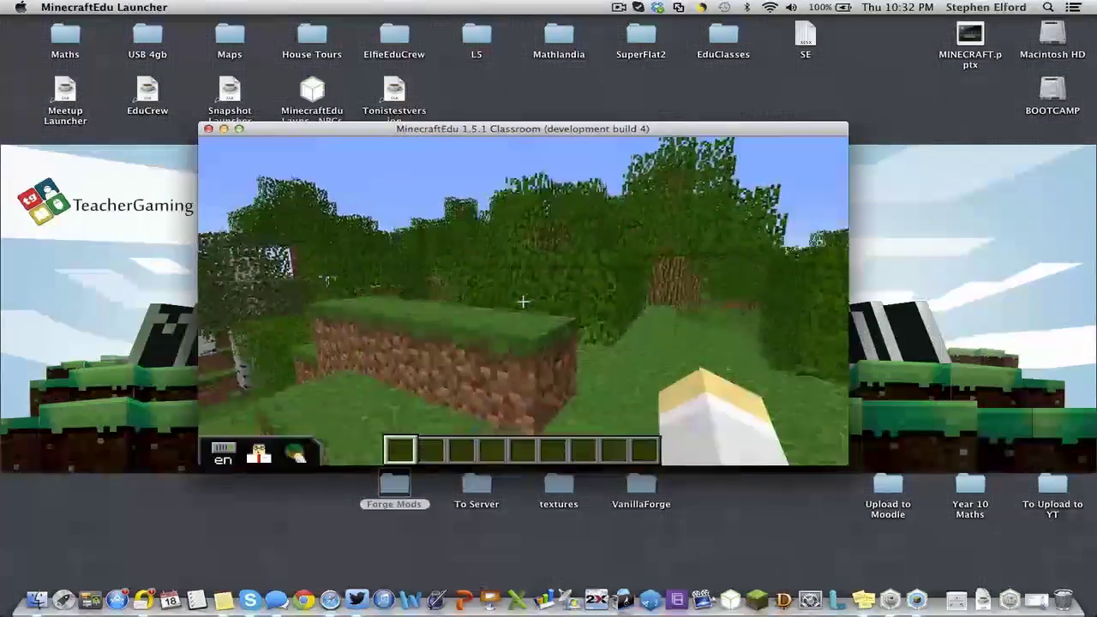
{"action": "key", "text": "space"}
{"action": "key", "text": "w"}
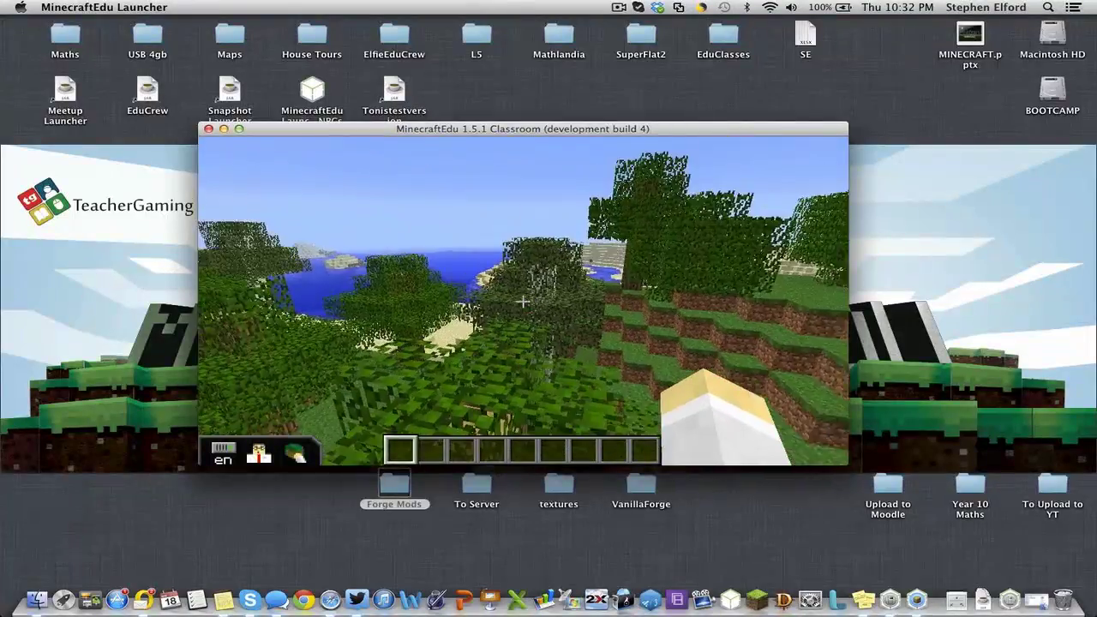
{"action": "key", "text": "w"}
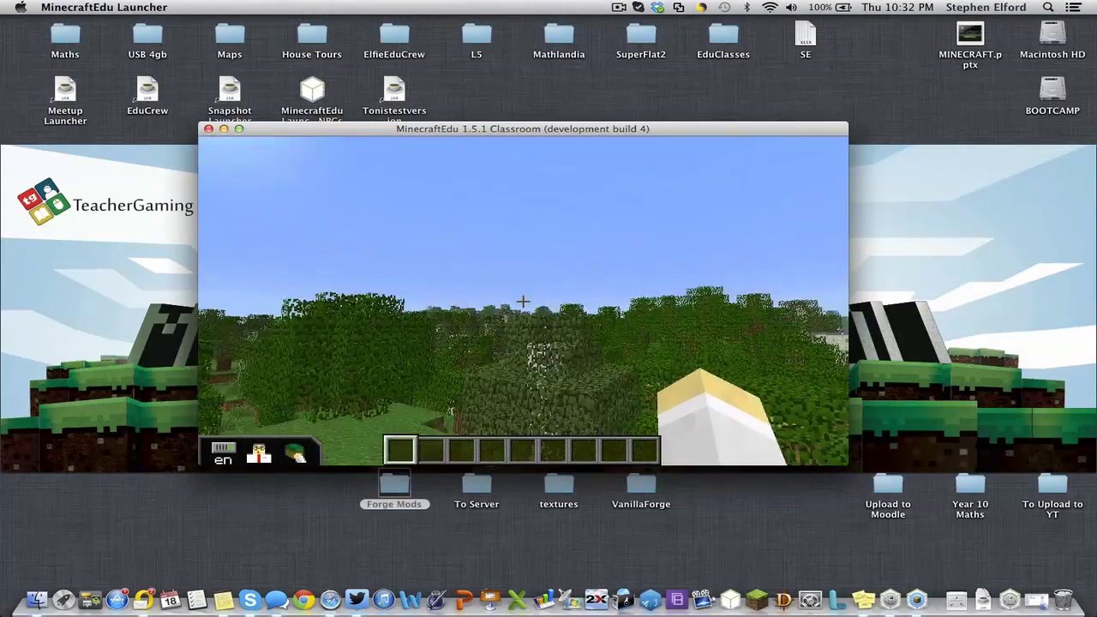
{"action": "key", "text": "w"}
{"action": "key", "text": "w"}
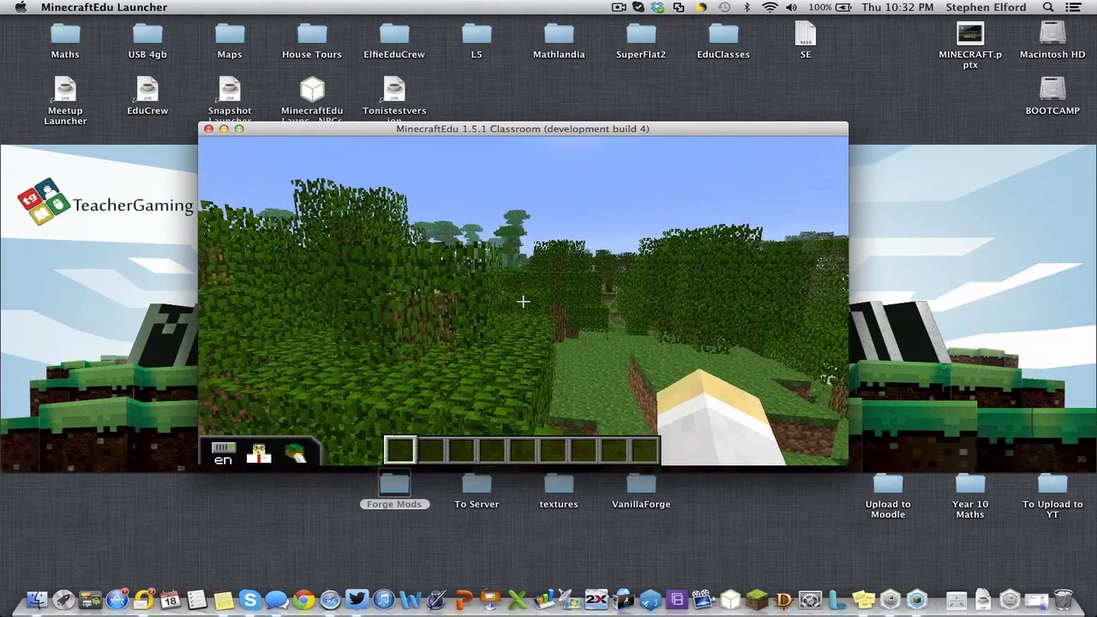
Enable creative mode, browse the IndustrialCraft 2 and Mystcraft creative tabs, then disconnect from the server
{"action": "key", "text": "e"}
{"action": "key", "text": "e"}
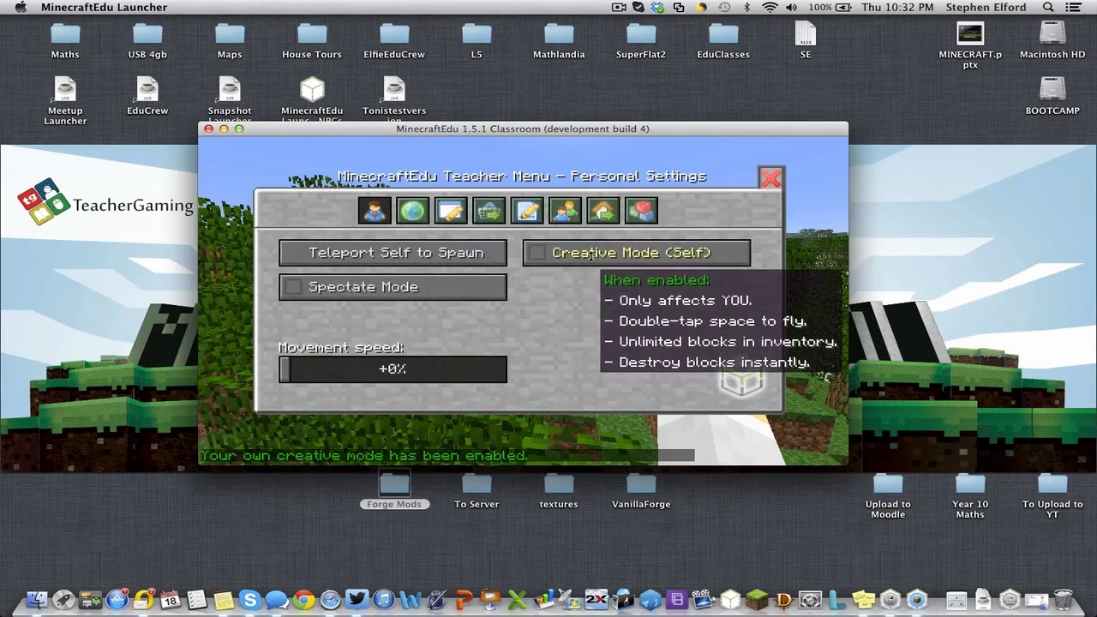
{"action": "key", "text": "Escape"}
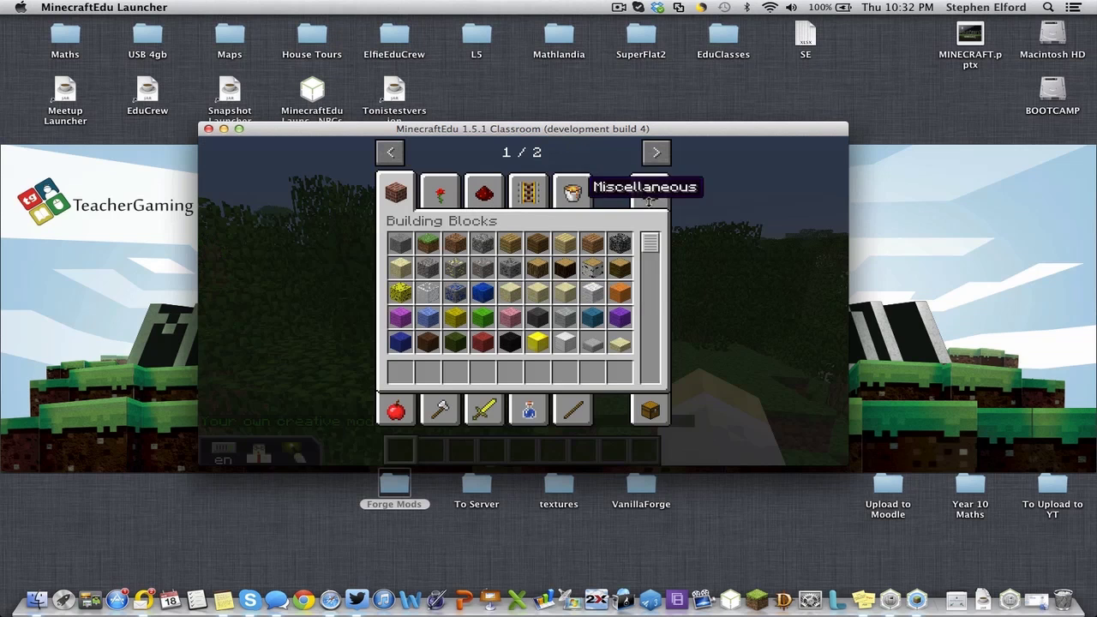
{"action": "left_click", "coordinate": [656, 154]}
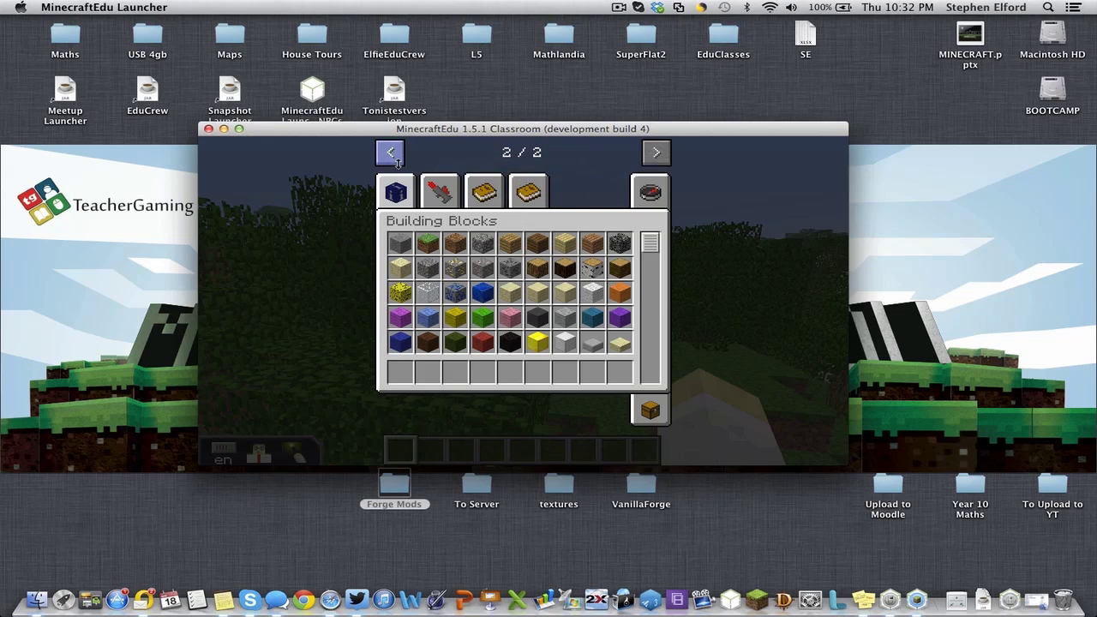
{"action": "key", "text": "e"}
{"action": "key", "text": "Escape"}
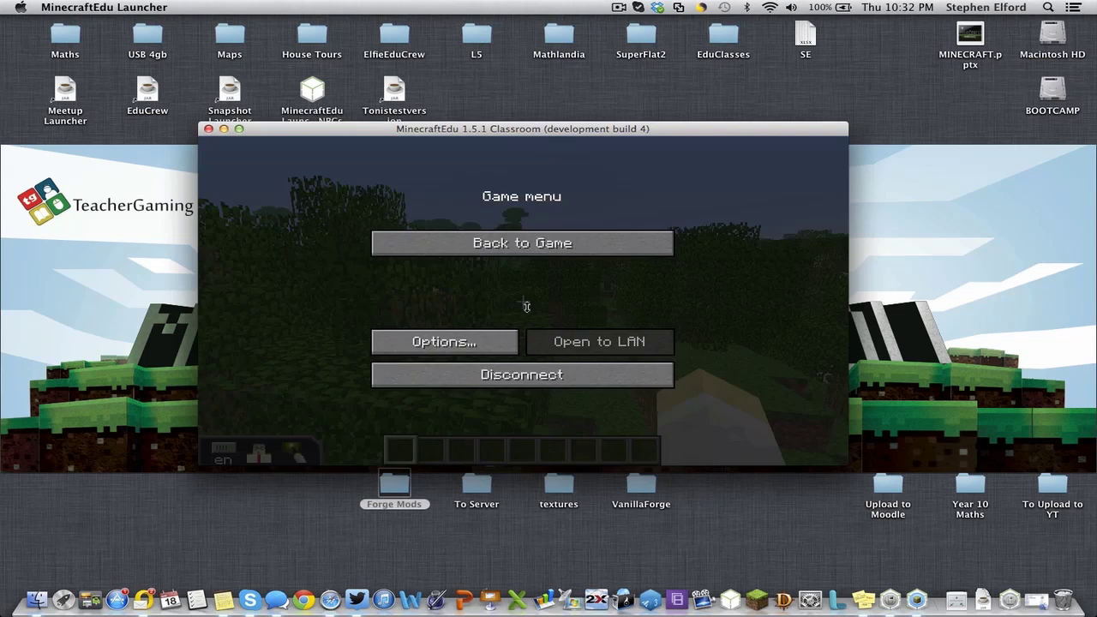
{"action": "left_click", "coordinate": [525, 377]}
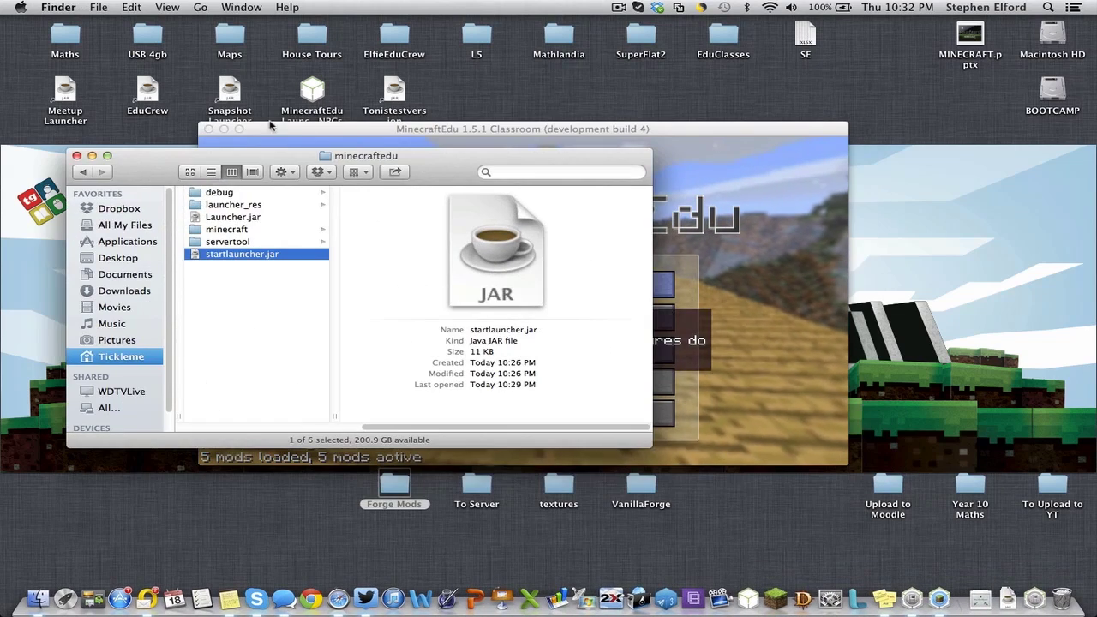
Browse servertool > server in column view, then open the client minecraft folder and its 17 items
{"action": "left_click_drag", "start_coordinate": [267, 160], "coordinate": [493, 198]}
{"action": "left_click", "coordinate": [452, 281]}
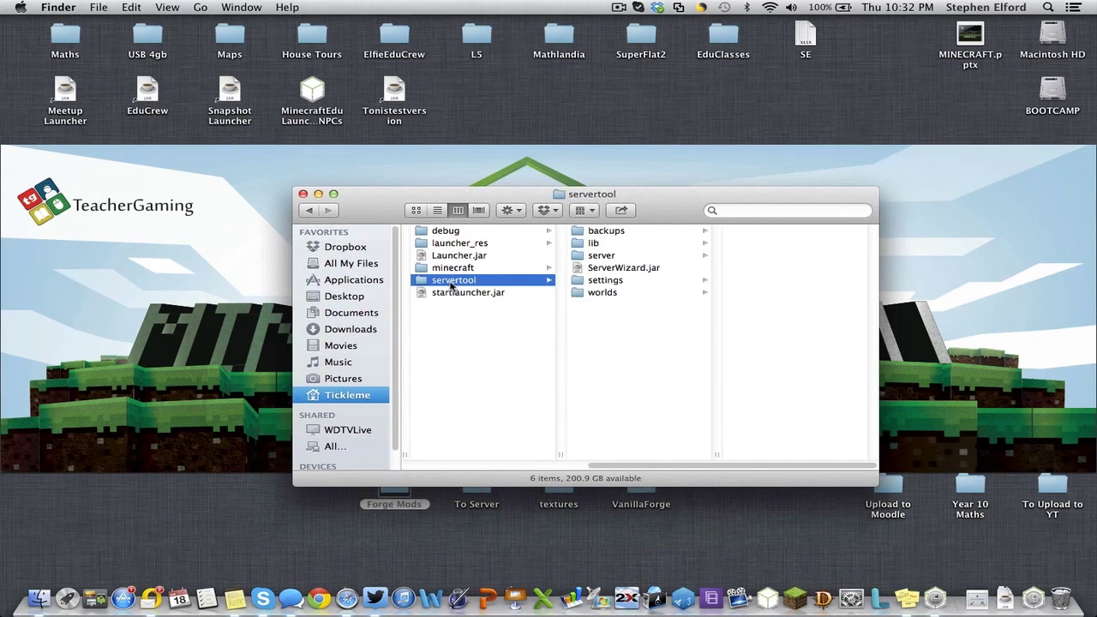
{"action": "left_click_drag", "start_coordinate": [580, 468], "coordinate": [420, 468]}
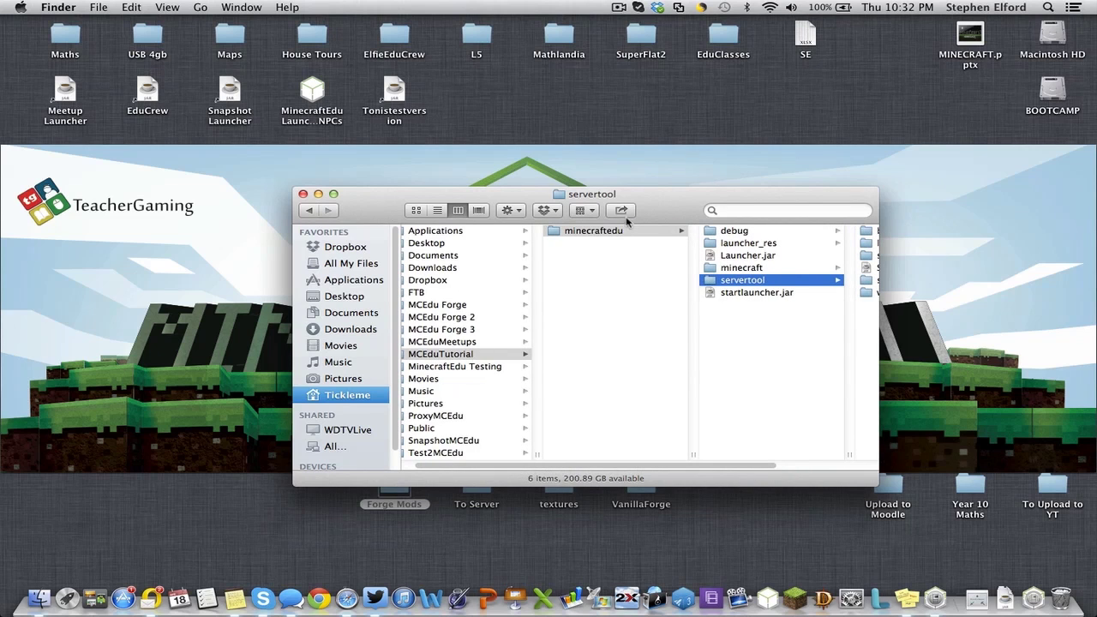
{"action": "scroll", "coordinate": [707, 468], "scroll_direction": "right", "scroll_amount": 5}
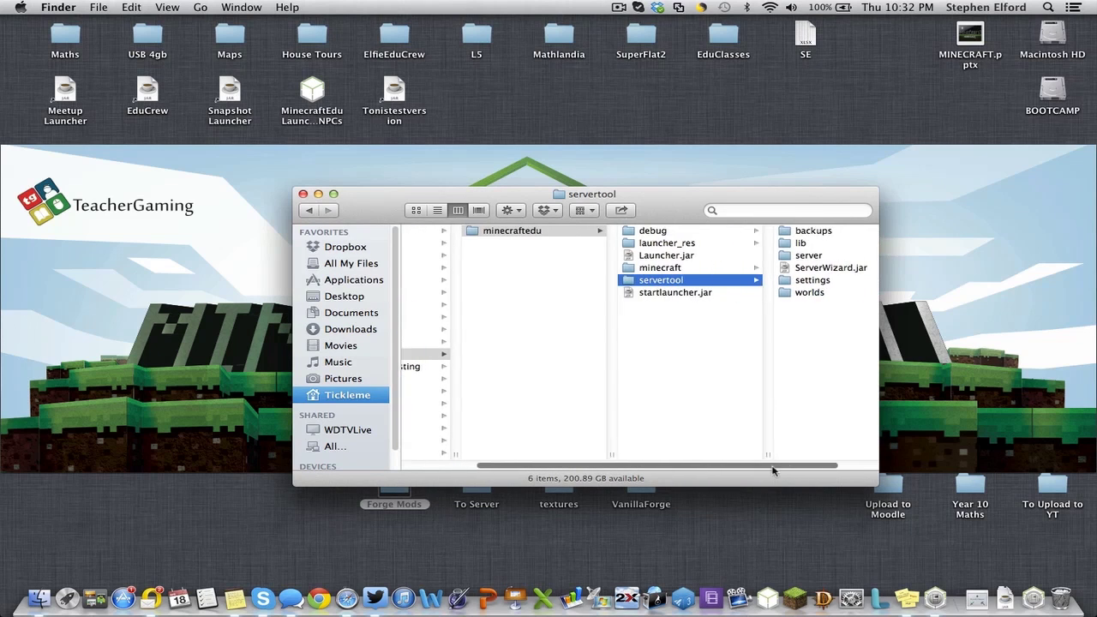
{"action": "left_click", "coordinate": [763, 256]}
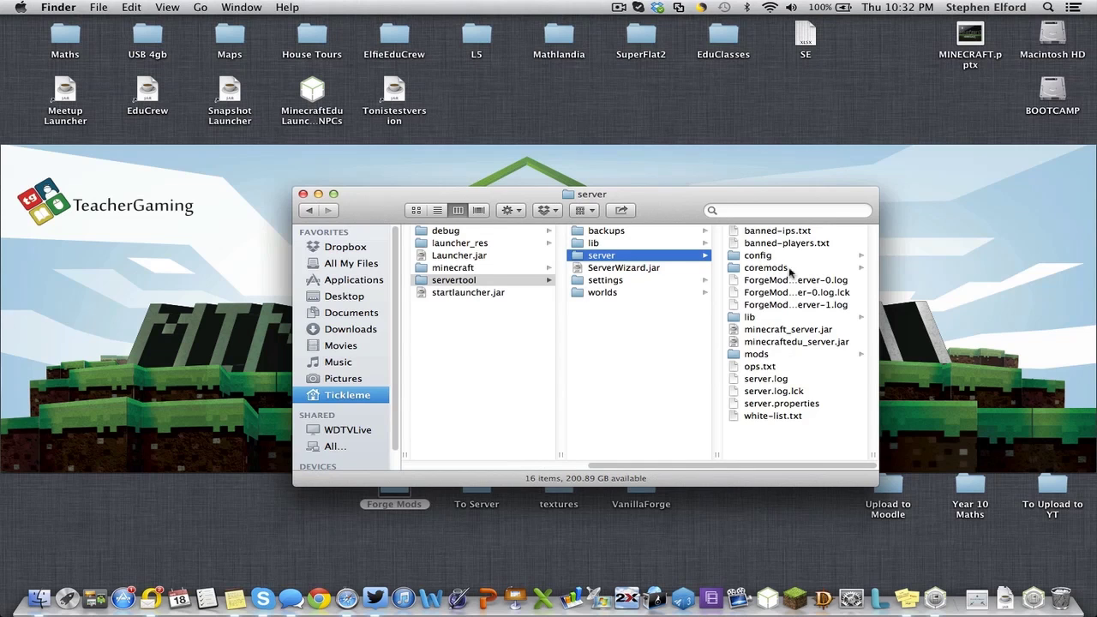
{"action": "left_click", "coordinate": [457, 268]}
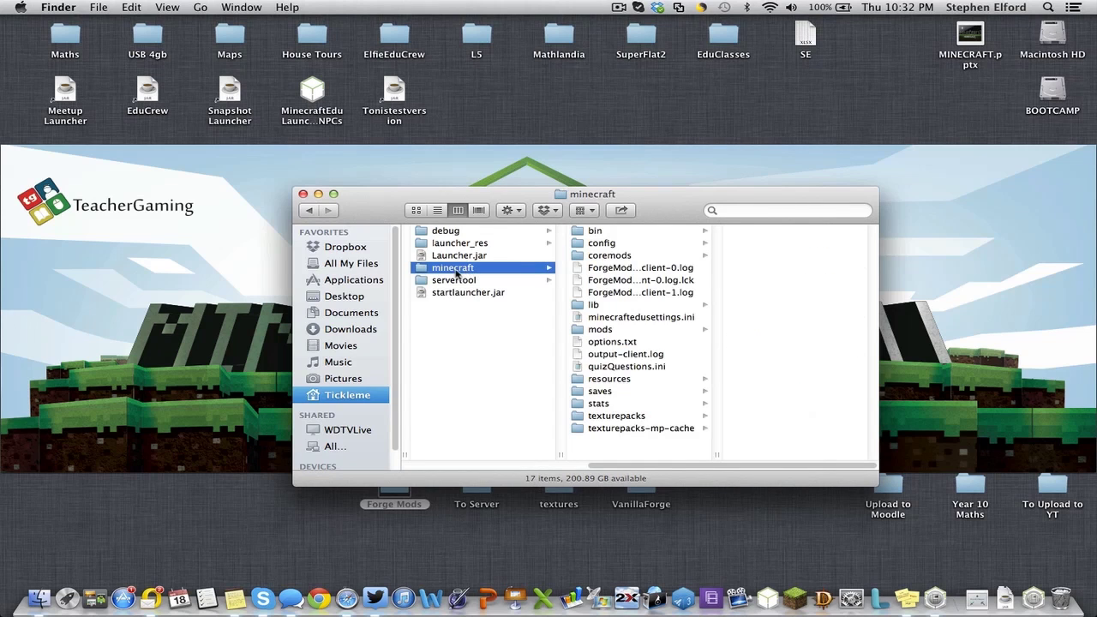
{"action": "left_click", "coordinate": [558, 466]}
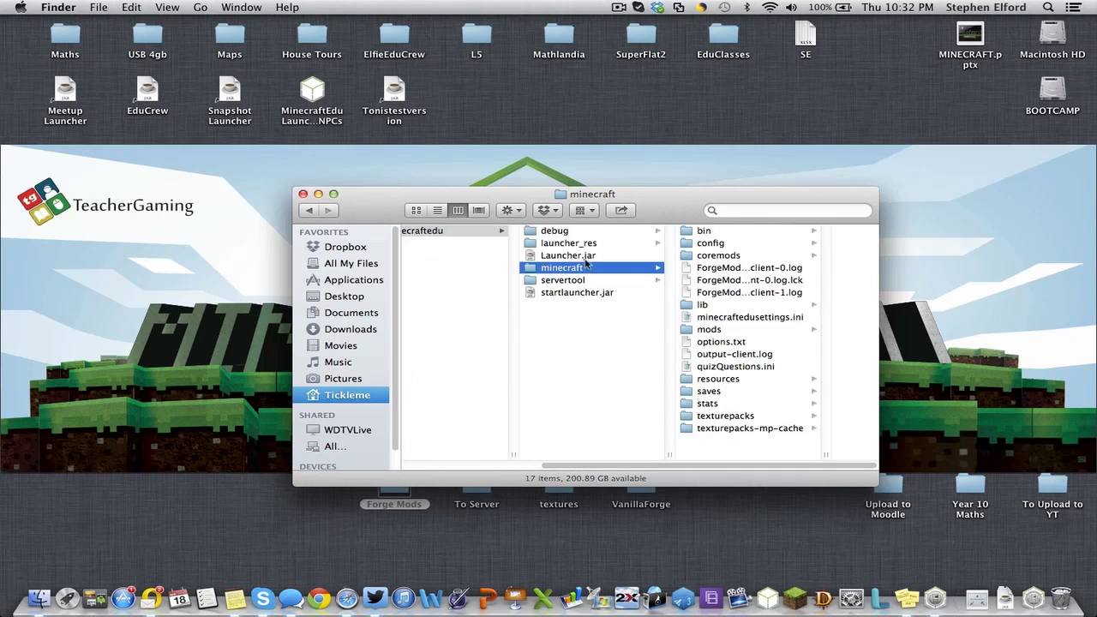